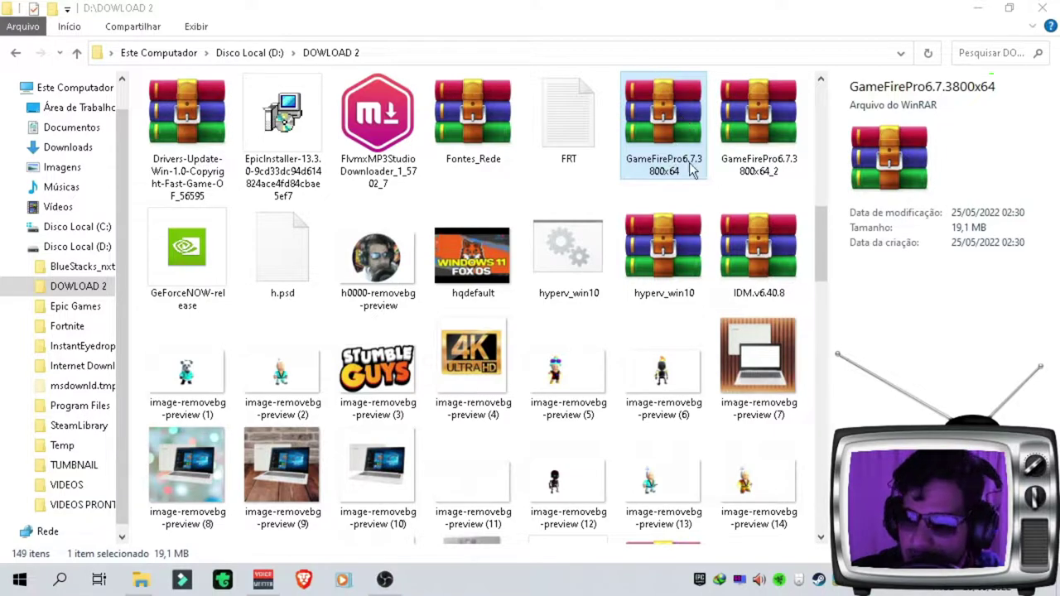
Step: Extract the GameFirePro6.7.3800x64 WinRAR archive directly into its current folder, DOWLOAD 2
{"action": "right_click", "coordinate": [665, 118]}
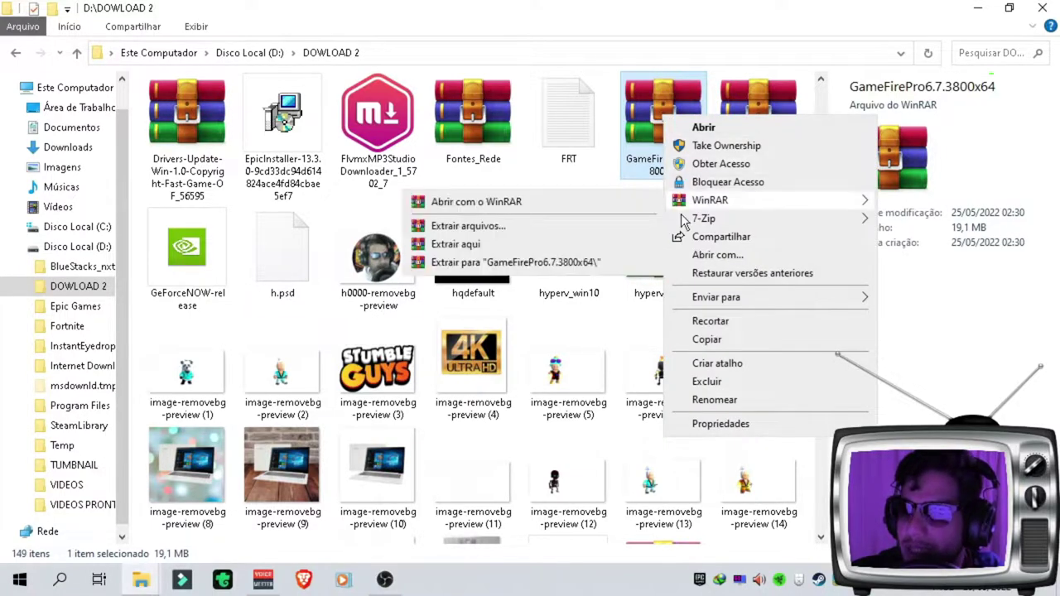
{"action": "mouse_move", "coordinate": [700, 205]}
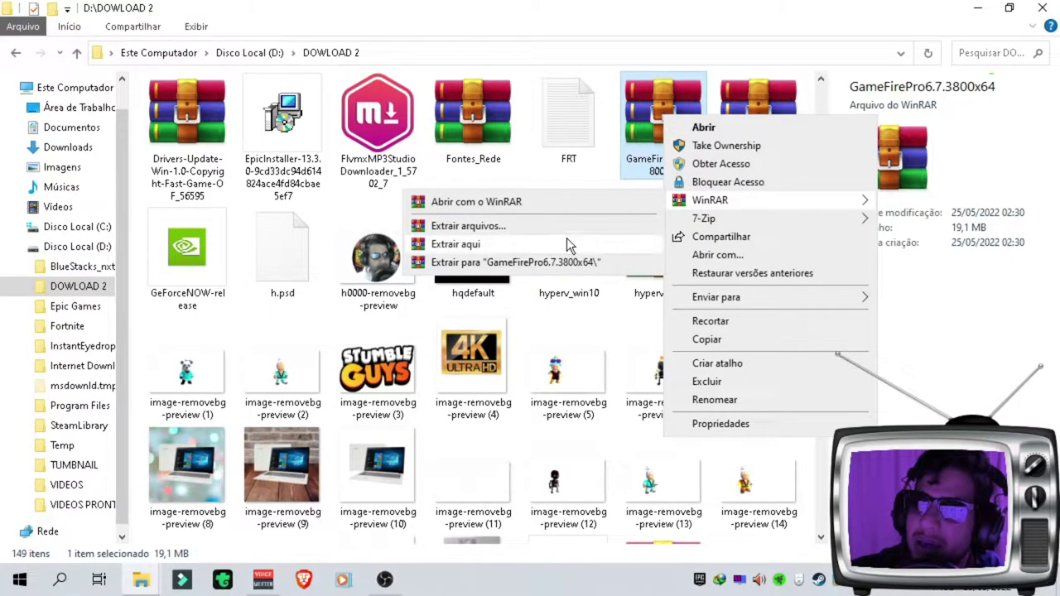
{"action": "left_click", "coordinate": [543, 242]}
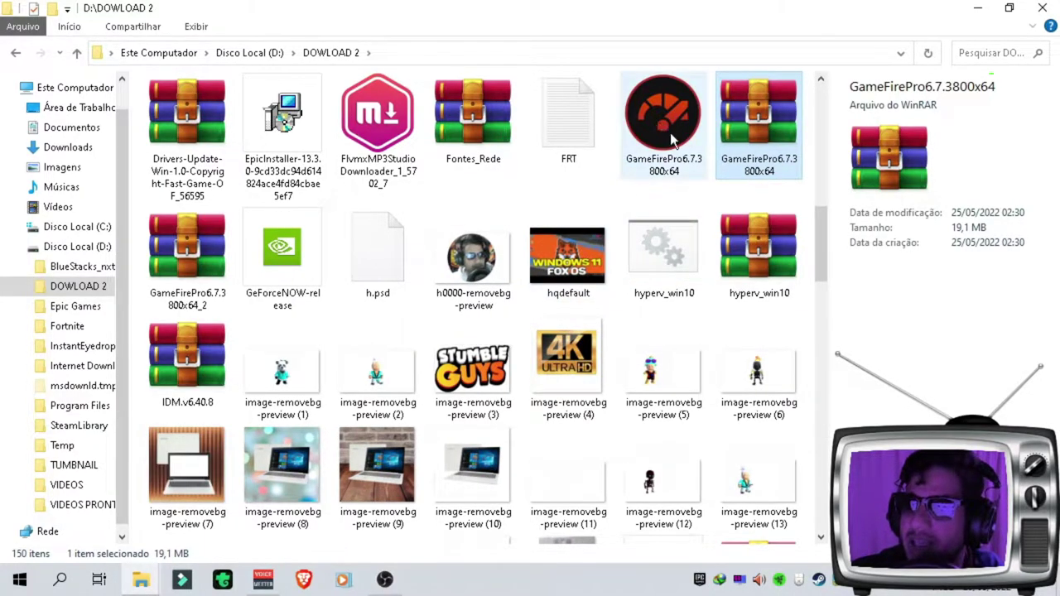
Step: Install Game Fire by running the extracted GameFirePro6.7.3800x64 application as administrator, and close the browser showing its thank-you page
{"action": "left_click", "coordinate": [670, 133]}
{"action": "right_click", "coordinate": [659, 142]}
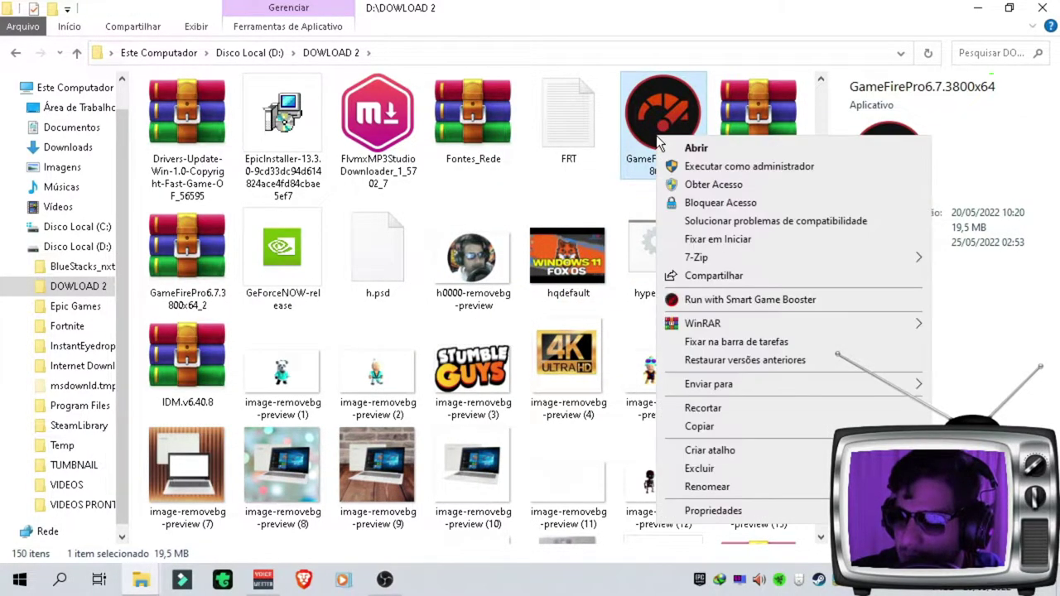
{"action": "left_click", "coordinate": [695, 164]}
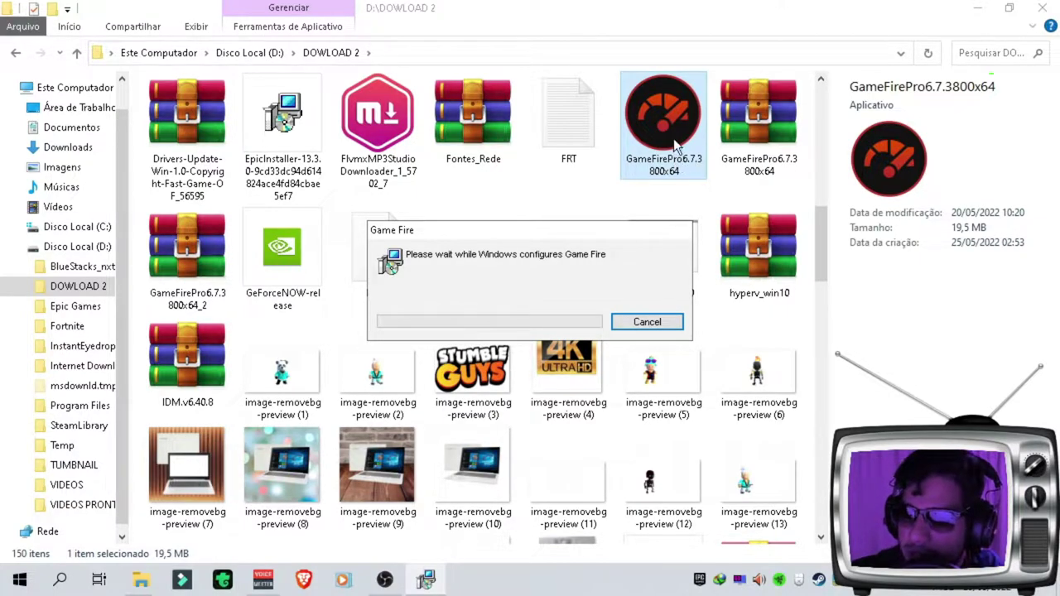
{"action": "right_click", "coordinate": [673, 138]}
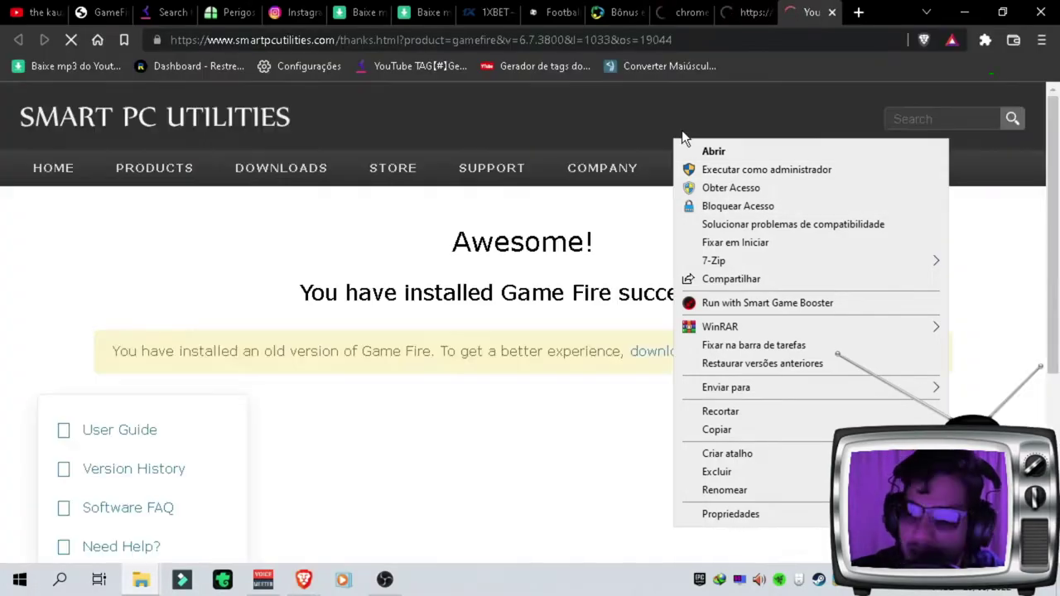
{"action": "left_click", "coordinate": [1041, 12]}
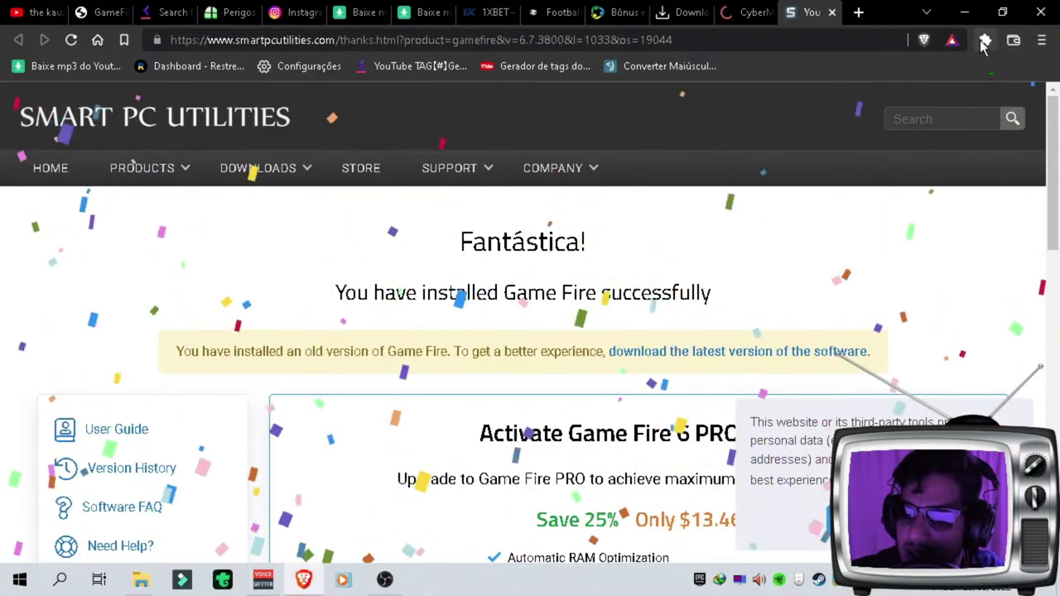
{"action": "left_click", "coordinate": [1041, 12]}
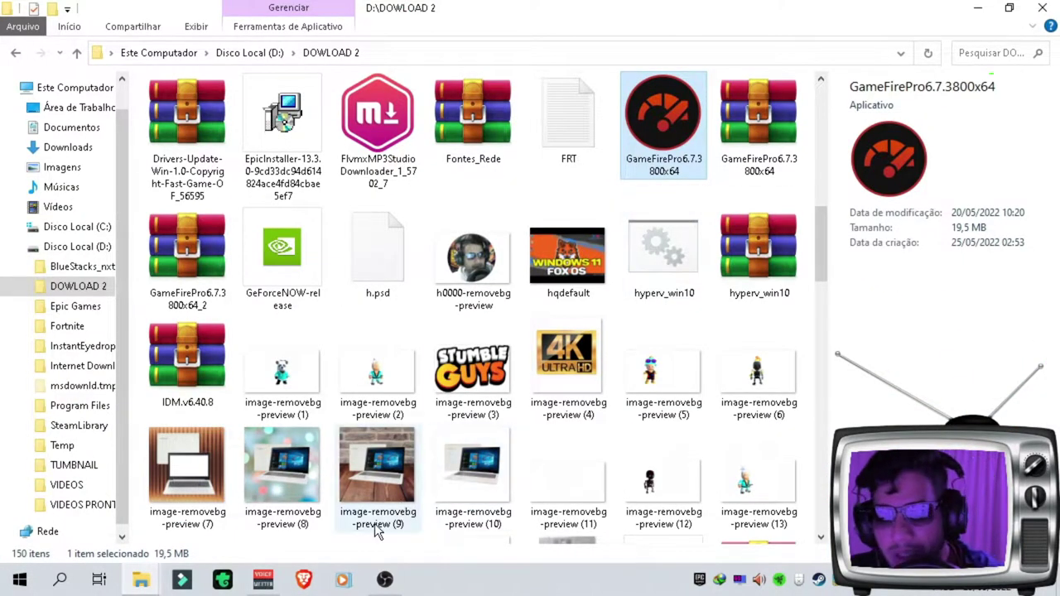
Step: Minimize the open windows and move the Game Fire shortcut to an empty area of the desktop, apart from the other icons
{"action": "left_click", "coordinate": [975, 8]}
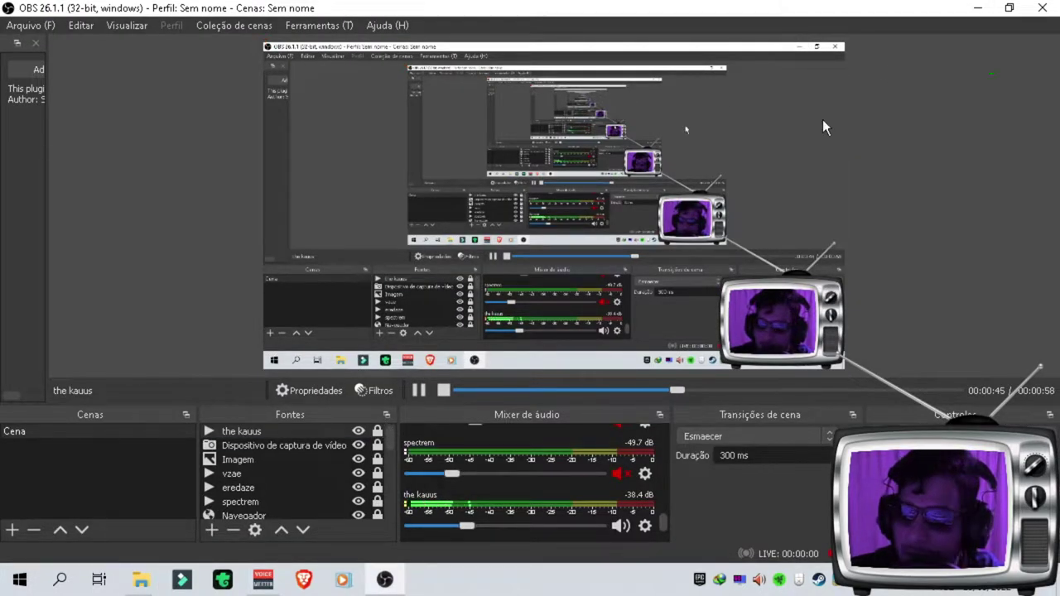
{"action": "left_click", "coordinate": [976, 8]}
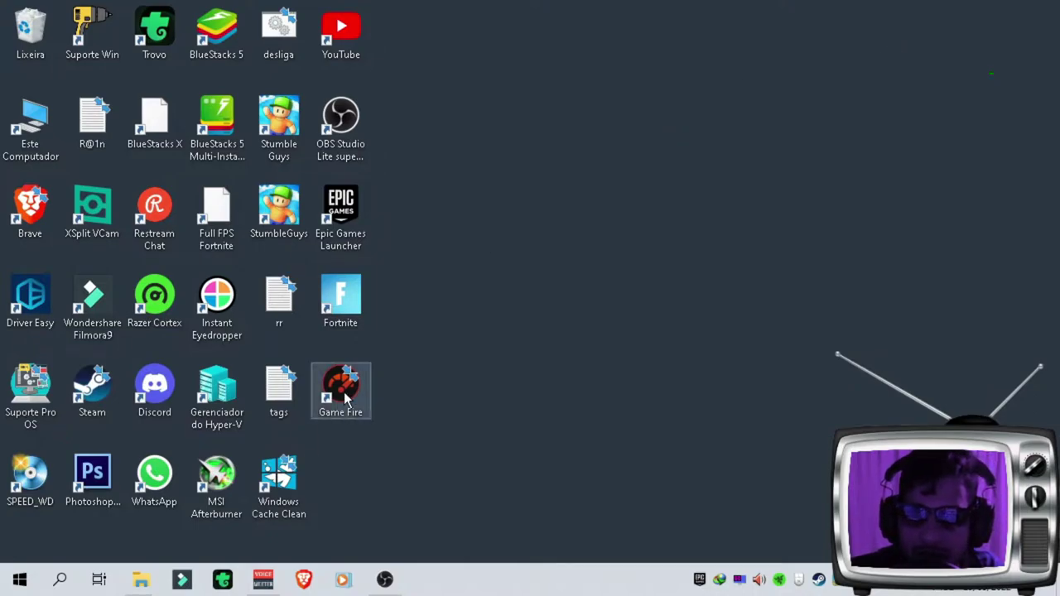
{"action": "left_click_drag", "start_coordinate": [338, 402], "coordinate": [456, 214]}
{"action": "left_click_drag", "start_coordinate": [463, 141], "coordinate": [465, 148]}
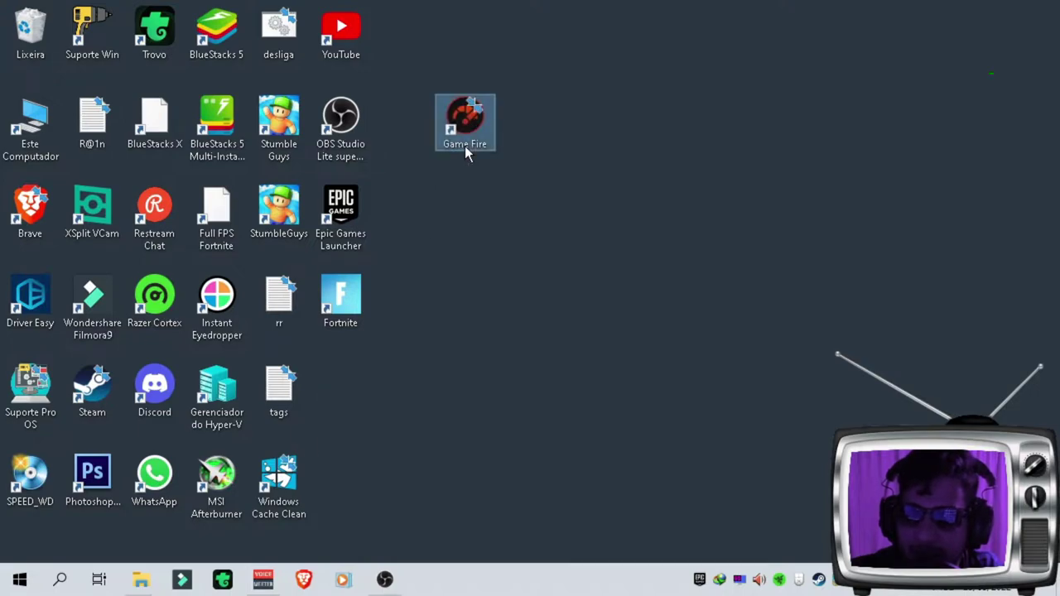
Step: Launch Game Fire from its desktop shortcut and bring its window to the front
{"action": "double_click", "coordinate": [465, 149]}
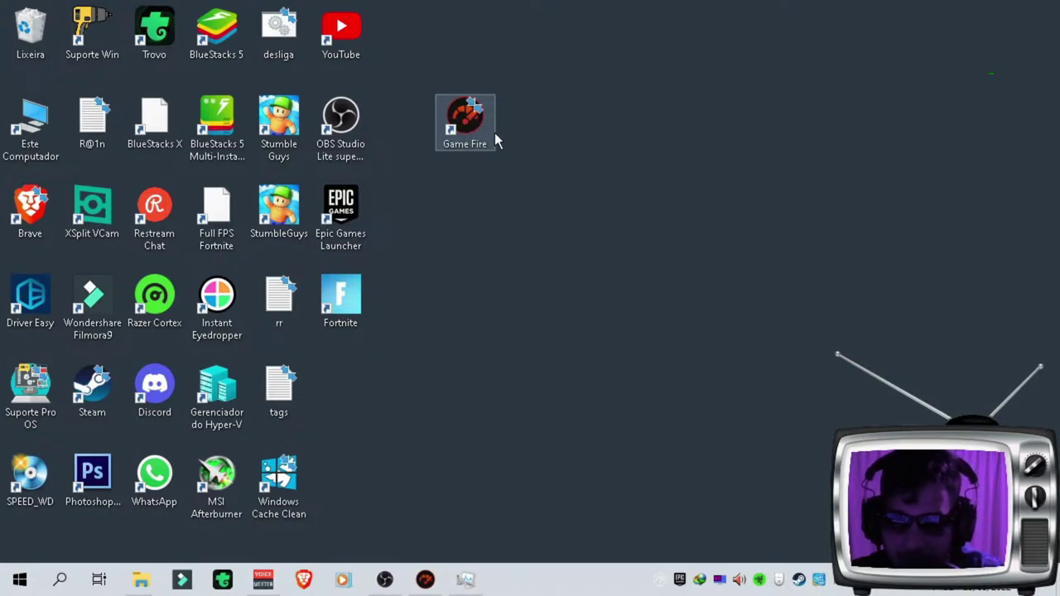
{"action": "left_click", "coordinate": [427, 361]}
{"action": "left_click", "coordinate": [431, 572]}
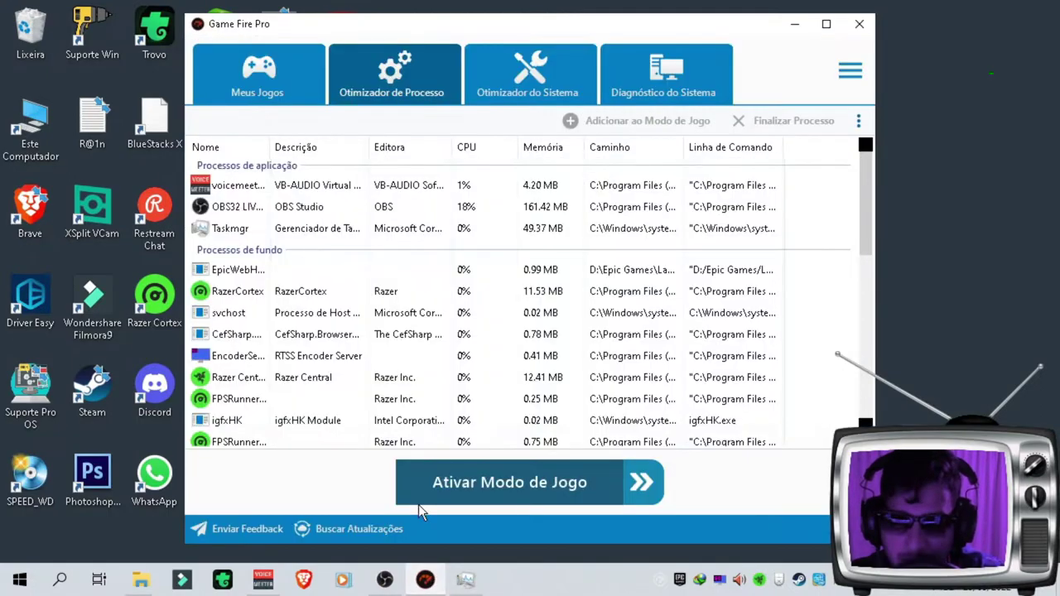
Step: Try adding Fortnite from the desktop programs to Meus Jogos, and cancel the new entry
{"action": "left_click", "coordinate": [264, 94]}
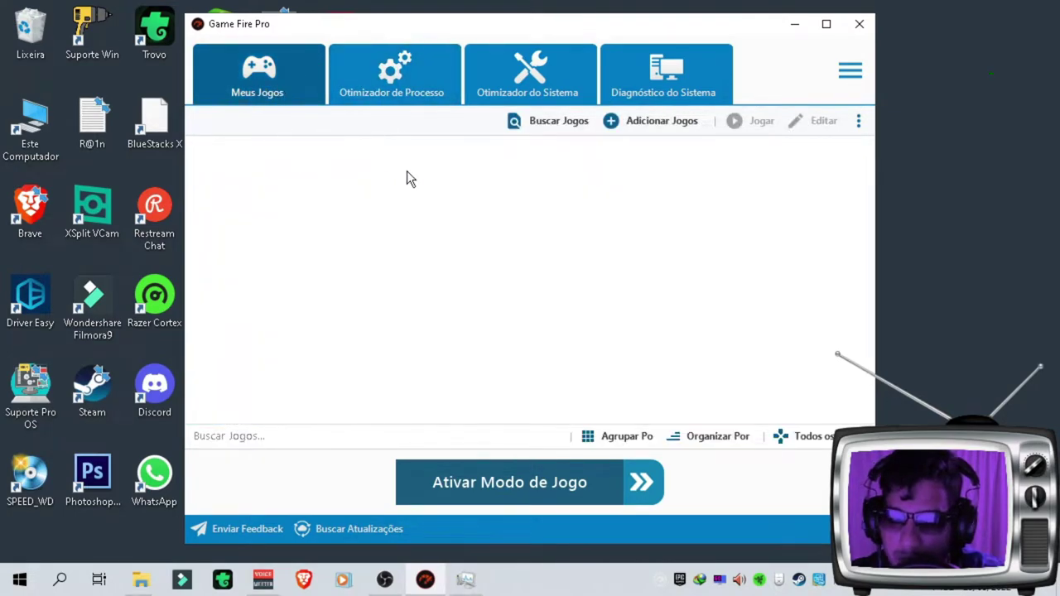
{"action": "left_click", "coordinate": [660, 122]}
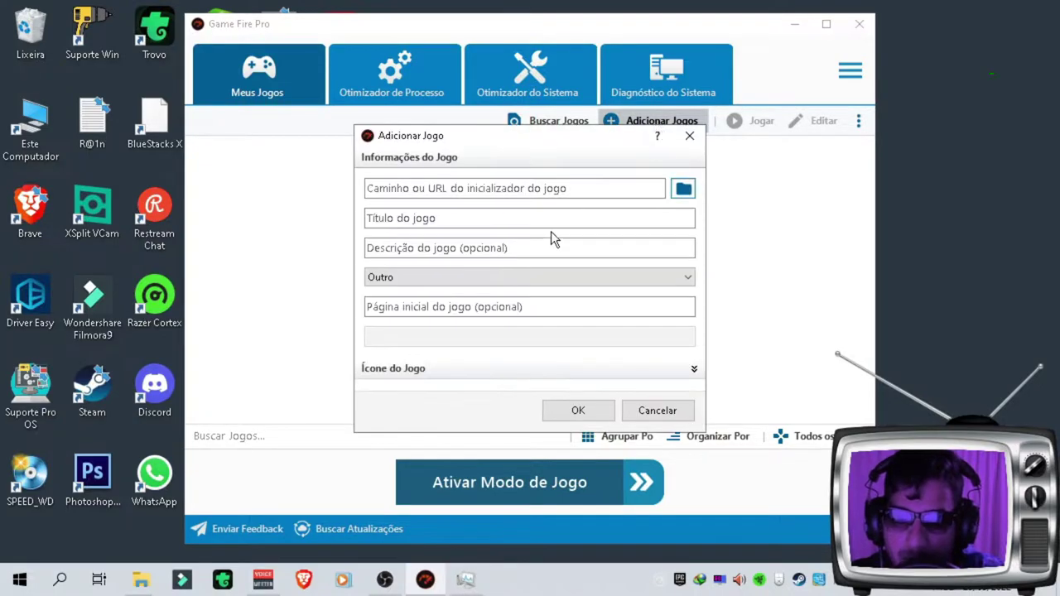
{"action": "left_click", "coordinate": [683, 189]}
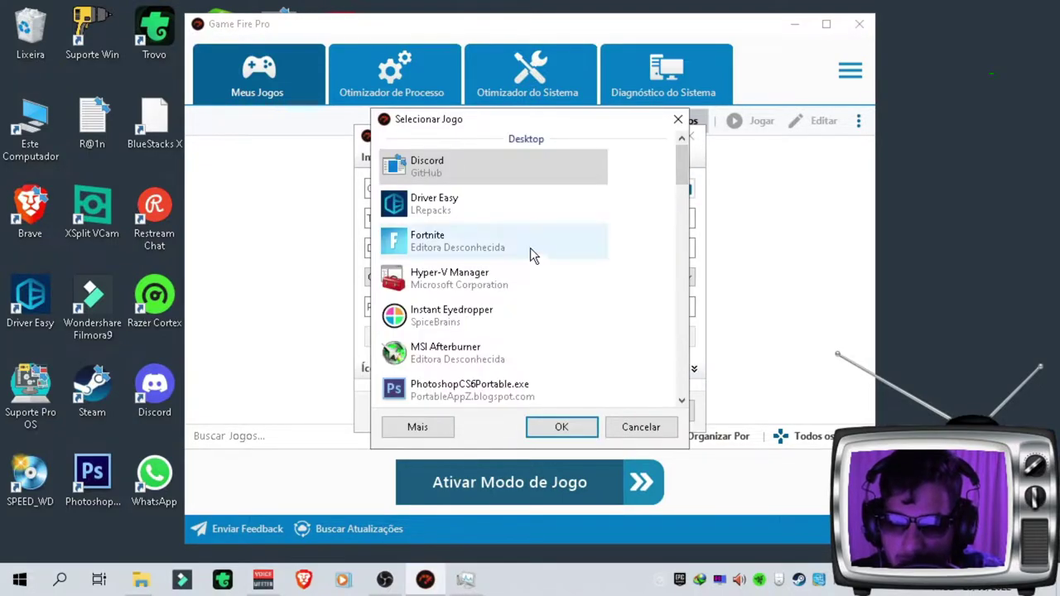
{"action": "left_click", "coordinate": [434, 247]}
{"action": "left_click", "coordinate": [557, 427]}
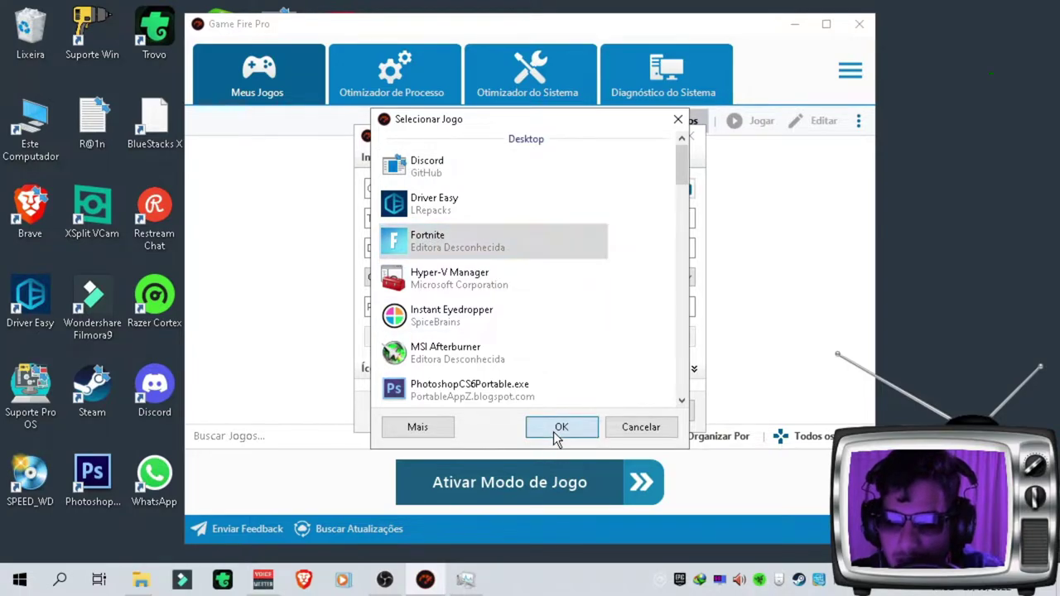
{"action": "left_click", "coordinate": [444, 249]}
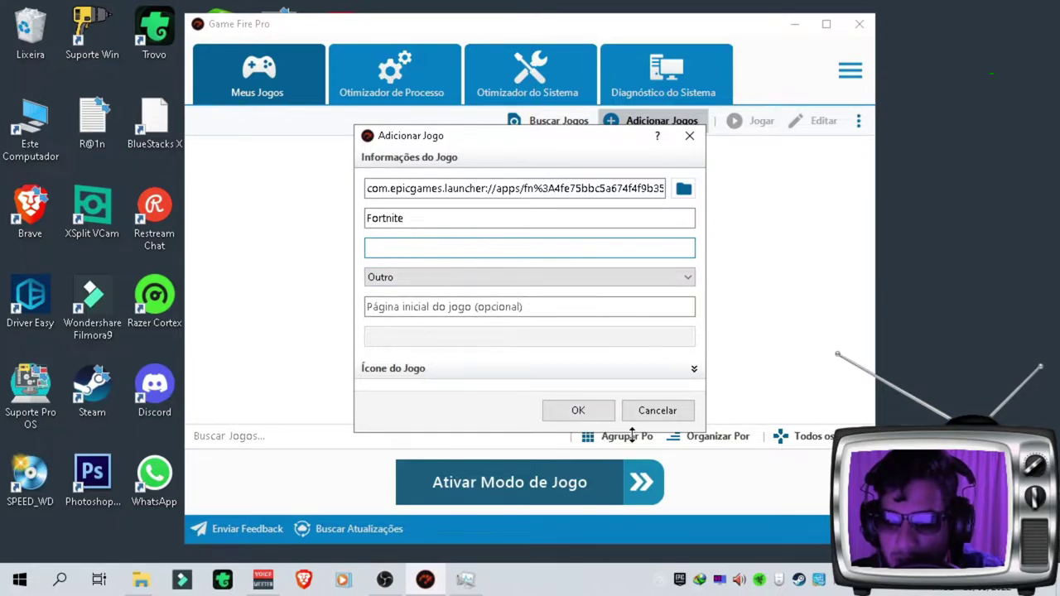
{"action": "left_click", "coordinate": [671, 412]}
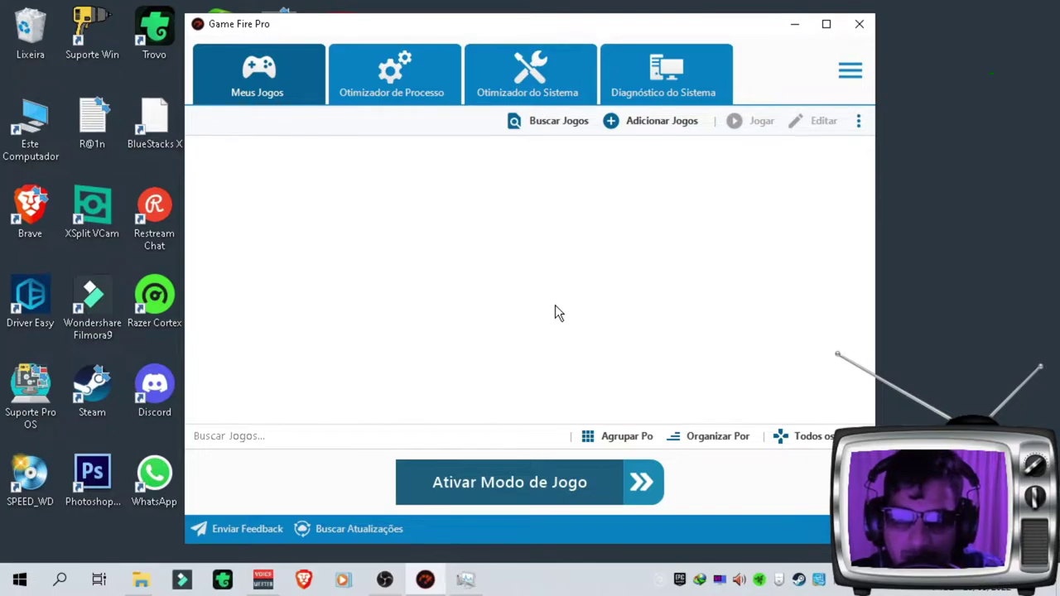
Step: Review the running processes in Otimizador de Processo and open the Modo de Jogo activation settings
{"action": "left_click", "coordinate": [378, 70]}
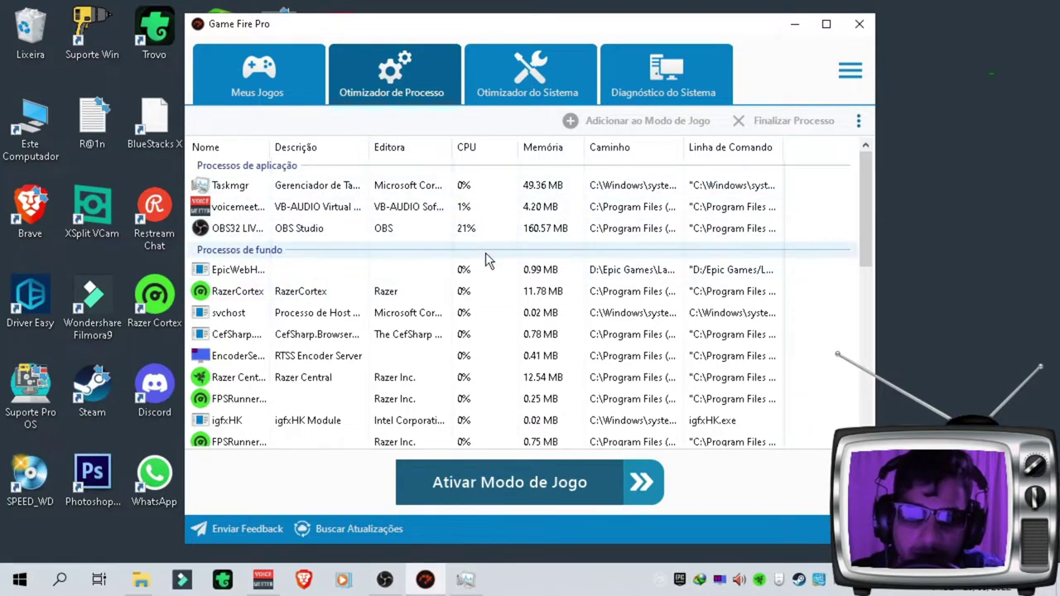
{"action": "scroll", "coordinate": [588, 216], "scroll_direction": "down", "scroll_amount": 1}
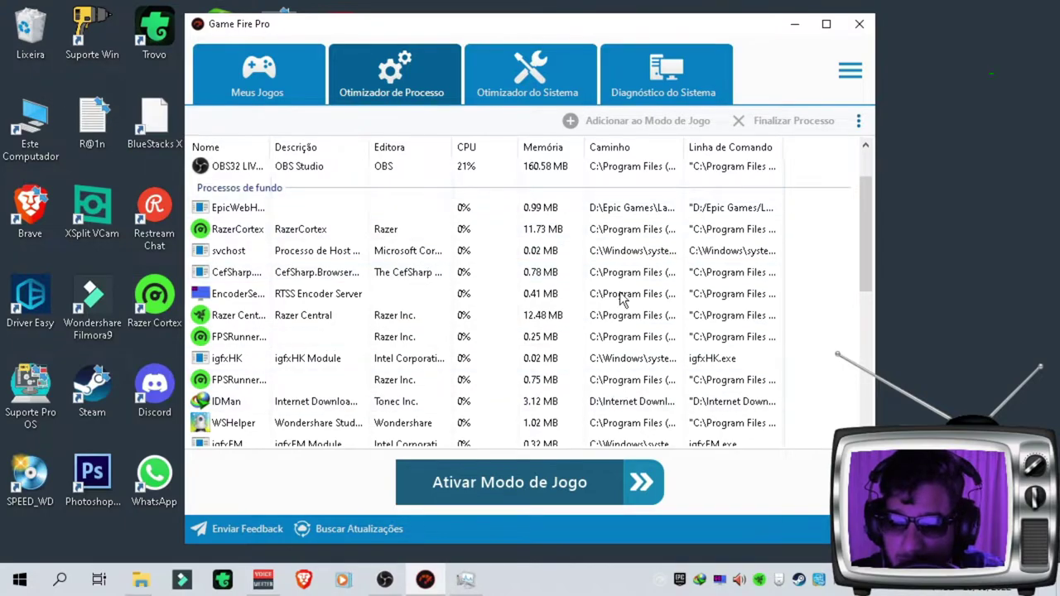
{"action": "scroll", "coordinate": [585, 376], "scroll_direction": "down", "scroll_amount": 1}
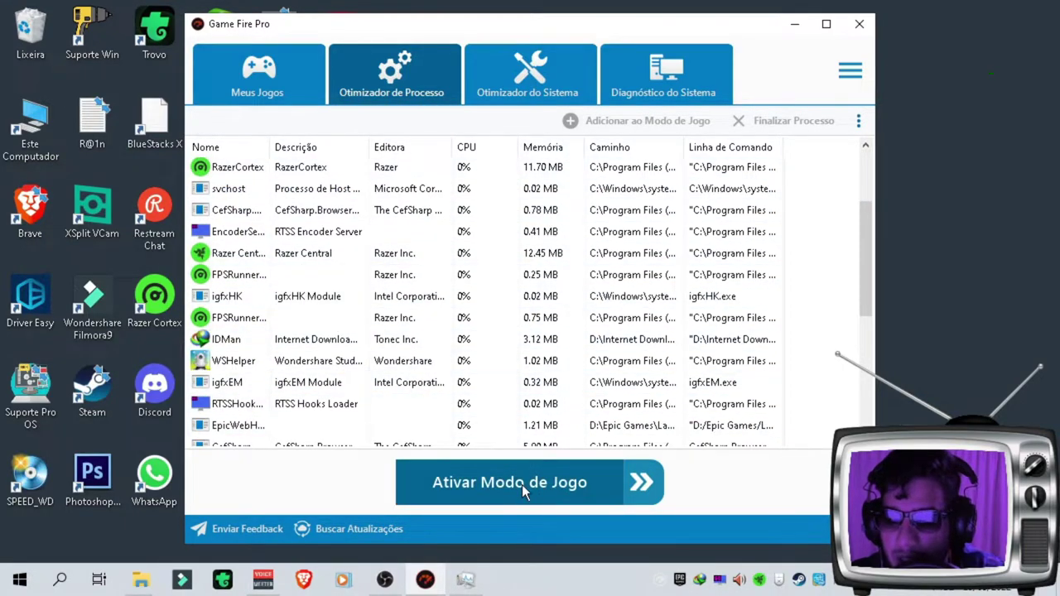
{"action": "left_click", "coordinate": [490, 487]}
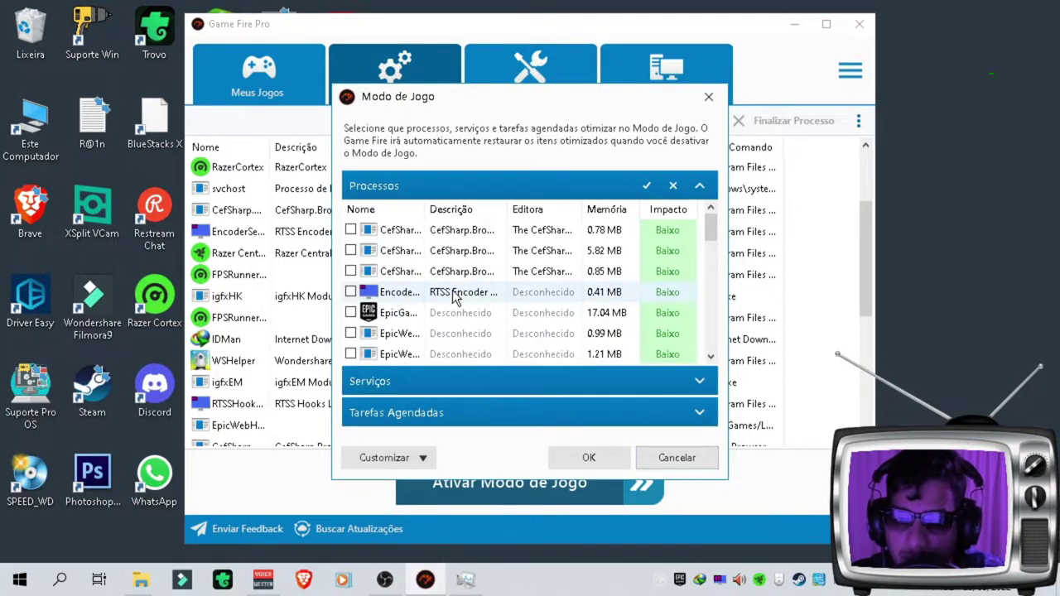
Step: Examine the processes available for optimization in Modo de Jogo, including their publishers, memory use and impact
{"action": "scroll", "coordinate": [454, 297], "scroll_direction": "down", "scroll_amount": 2}
{"action": "scroll", "coordinate": [455, 297], "scroll_direction": "up", "scroll_amount": 2}
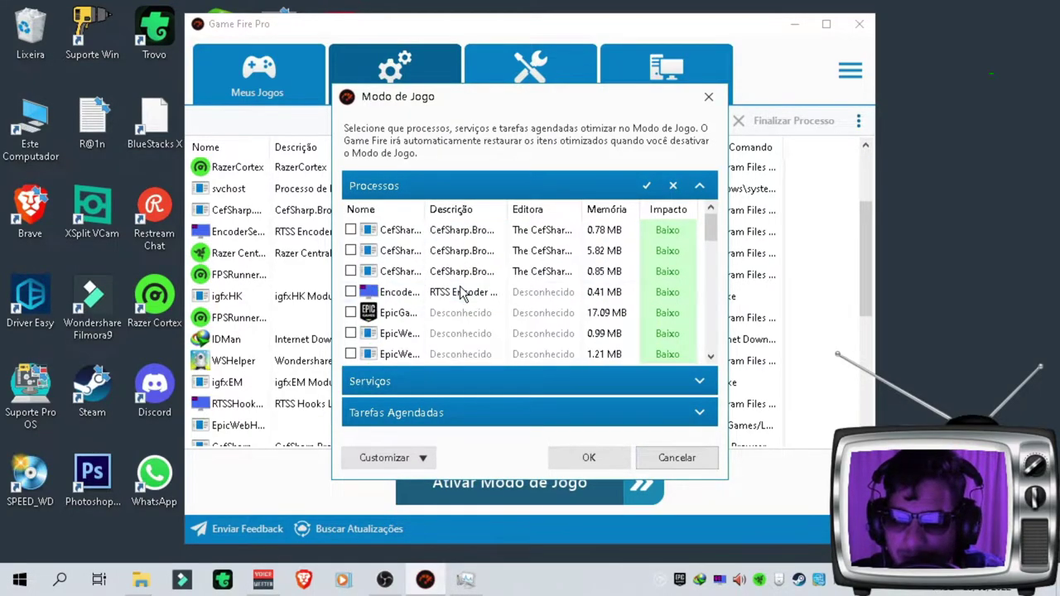
{"action": "scroll", "coordinate": [462, 296], "scroll_direction": "down", "scroll_amount": 6}
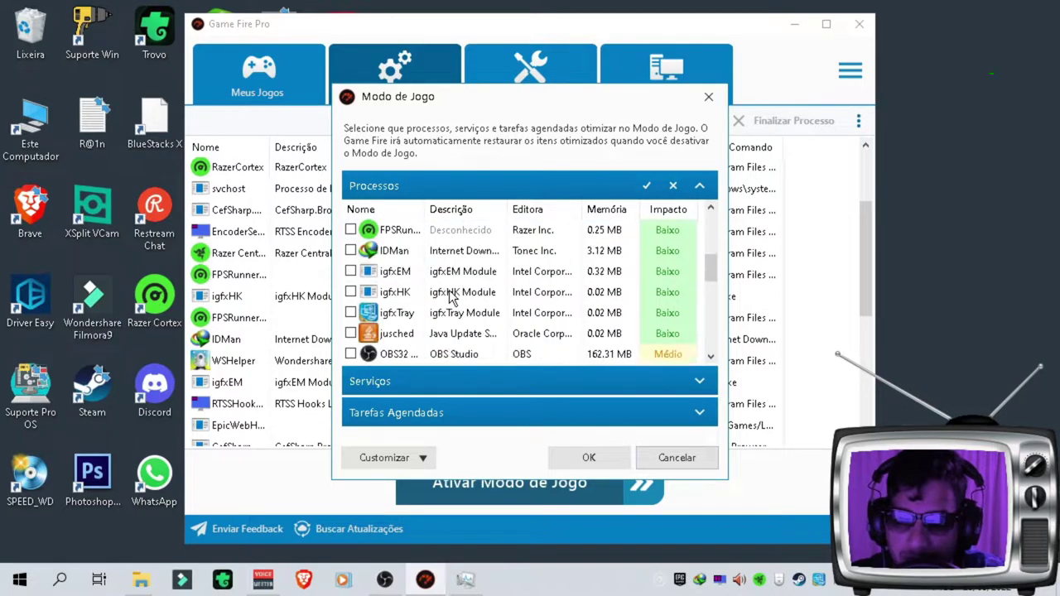
{"action": "scroll", "coordinate": [449, 300], "scroll_direction": "up", "scroll_amount": 5}
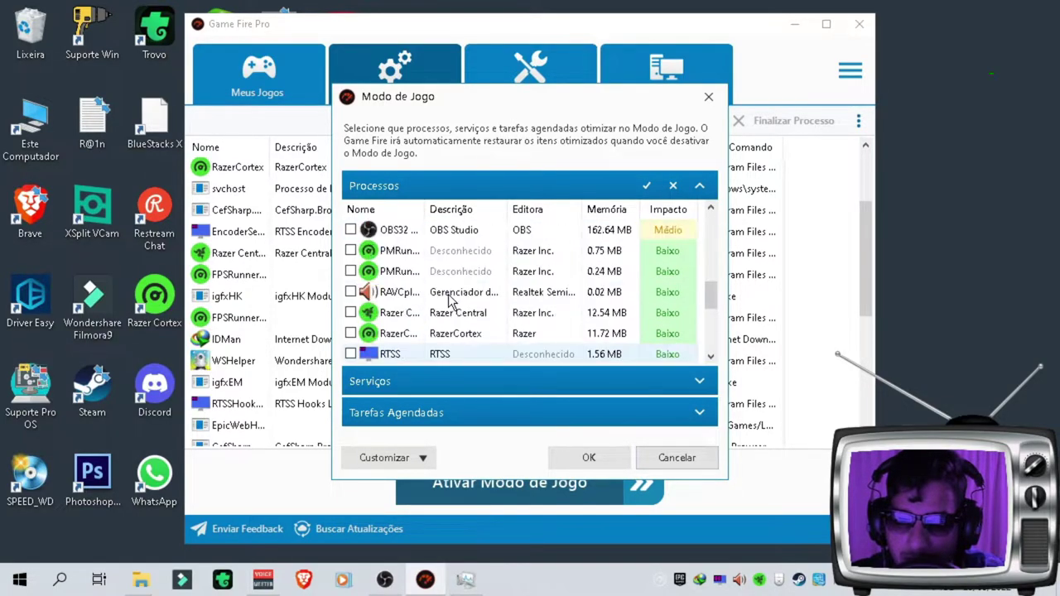
{"action": "scroll", "coordinate": [449, 300], "scroll_direction": "down", "scroll_amount": 5}
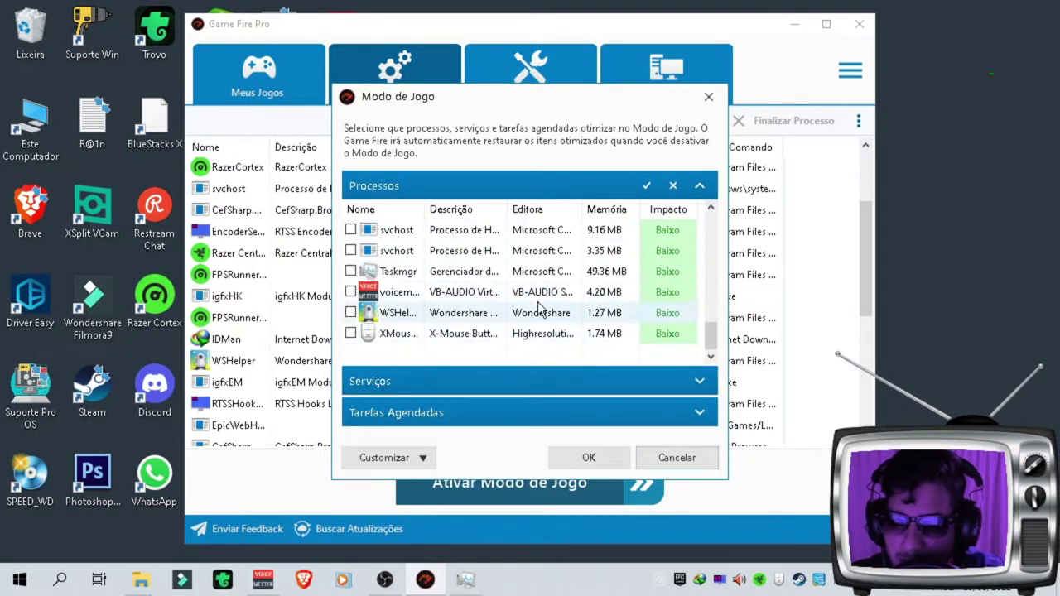
{"action": "scroll", "coordinate": [488, 331], "scroll_direction": "up", "scroll_amount": 3}
{"action": "scroll", "coordinate": [489, 331], "scroll_direction": "up", "scroll_amount": 3}
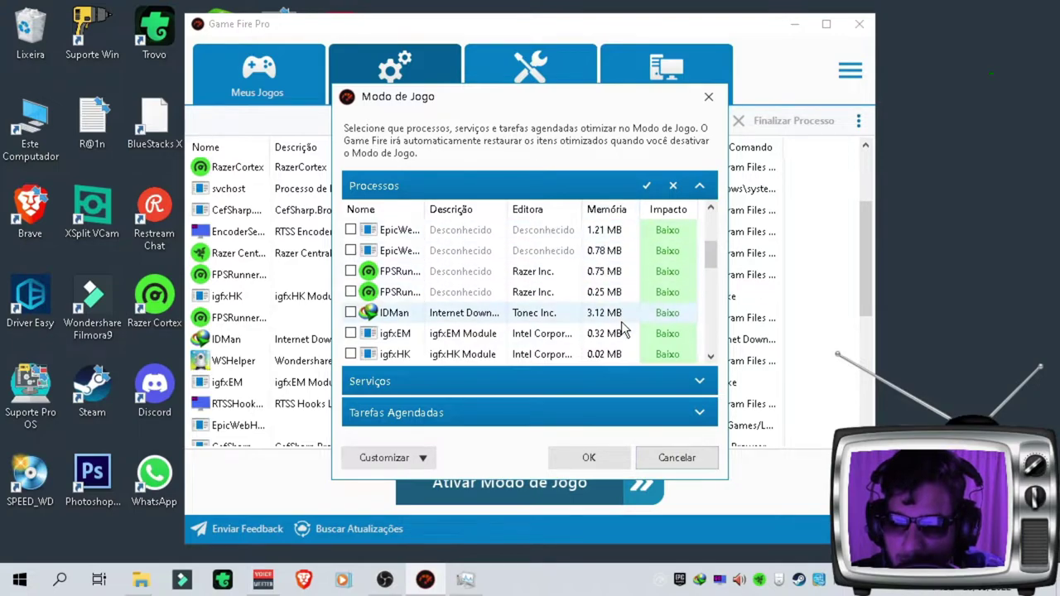
{"action": "scroll", "coordinate": [623, 332], "scroll_direction": "down", "scroll_amount": 1}
{"action": "scroll", "coordinate": [627, 356], "scroll_direction": "down", "scroll_amount": 3}
{"action": "scroll", "coordinate": [621, 347], "scroll_direction": "up", "scroll_amount": 2}
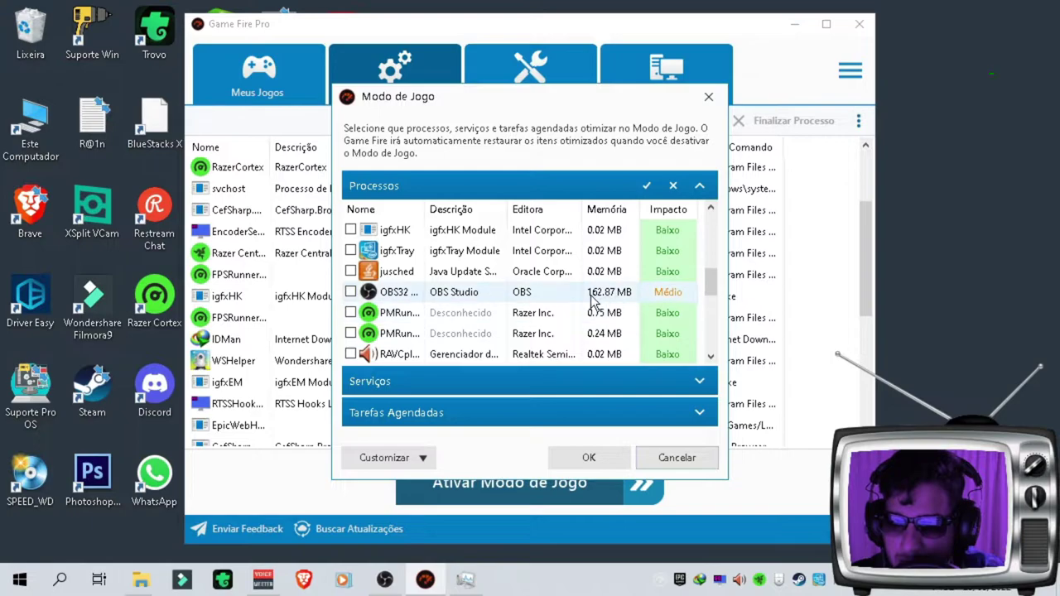
{"action": "scroll", "coordinate": [596, 310], "scroll_direction": "up", "scroll_amount": 3}
{"action": "scroll", "coordinate": [597, 319], "scroll_direction": "up", "scroll_amount": 1}
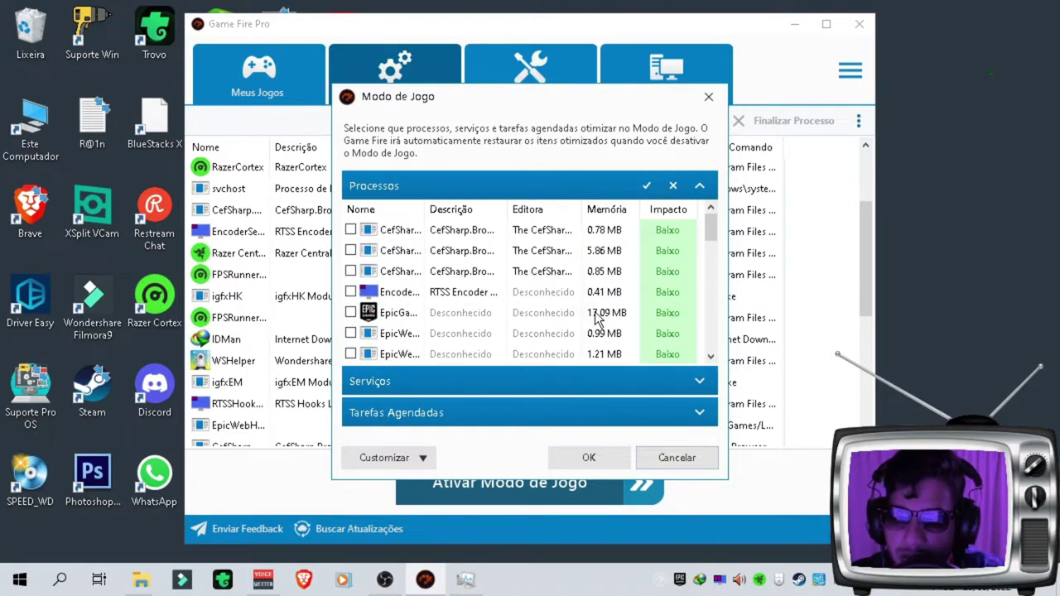
{"action": "scroll", "coordinate": [592, 313], "scroll_direction": "down", "scroll_amount": 5}
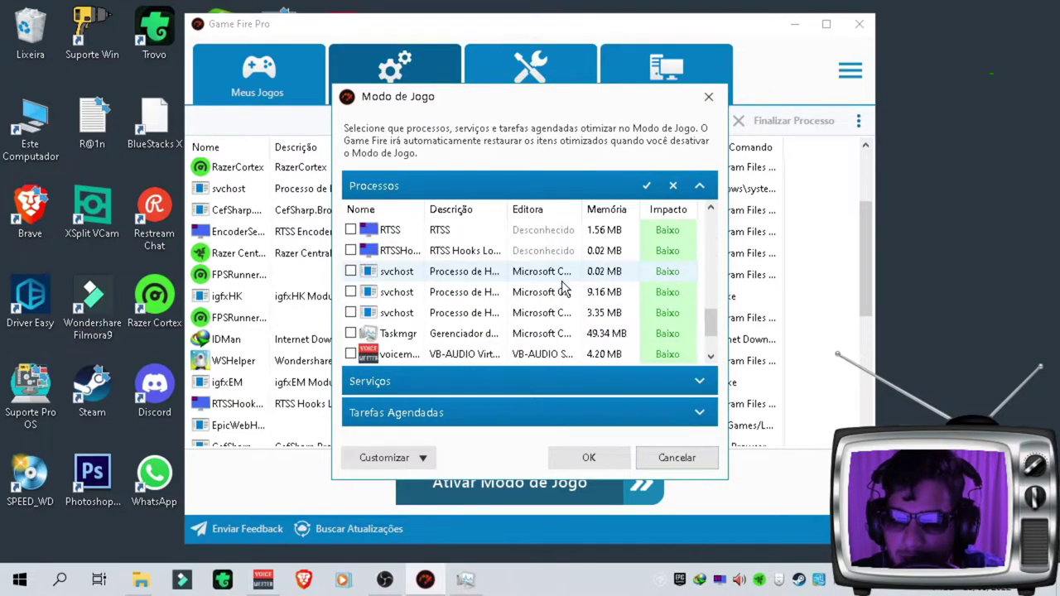
Step: Mark the WSHelper and RazerCortex processes for optimization in Modo de Jogo
{"action": "scroll", "coordinate": [563, 288], "scroll_direction": "down", "scroll_amount": 3}
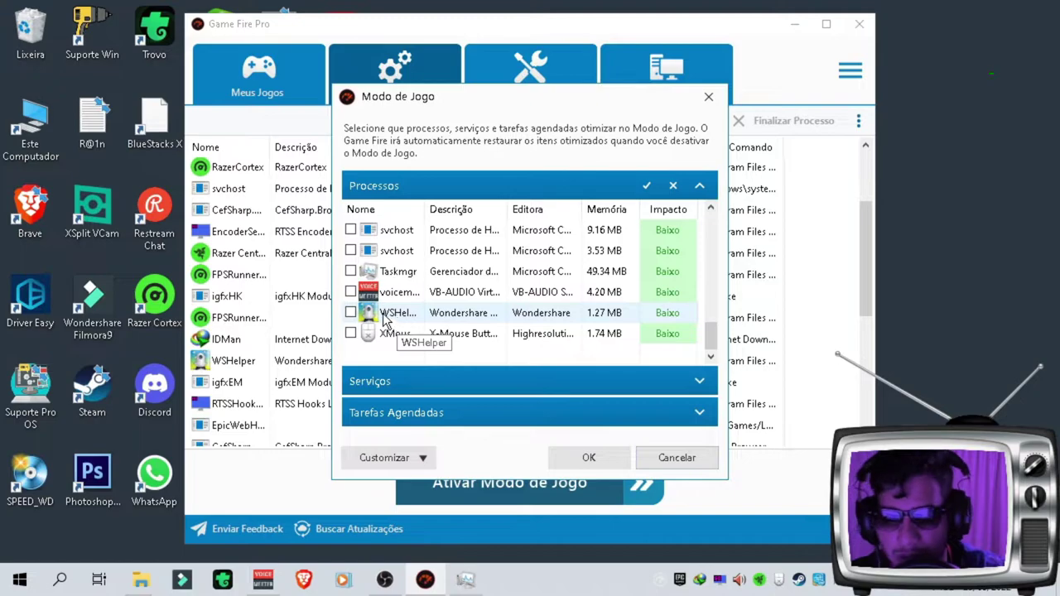
{"action": "left_click", "coordinate": [350, 313]}
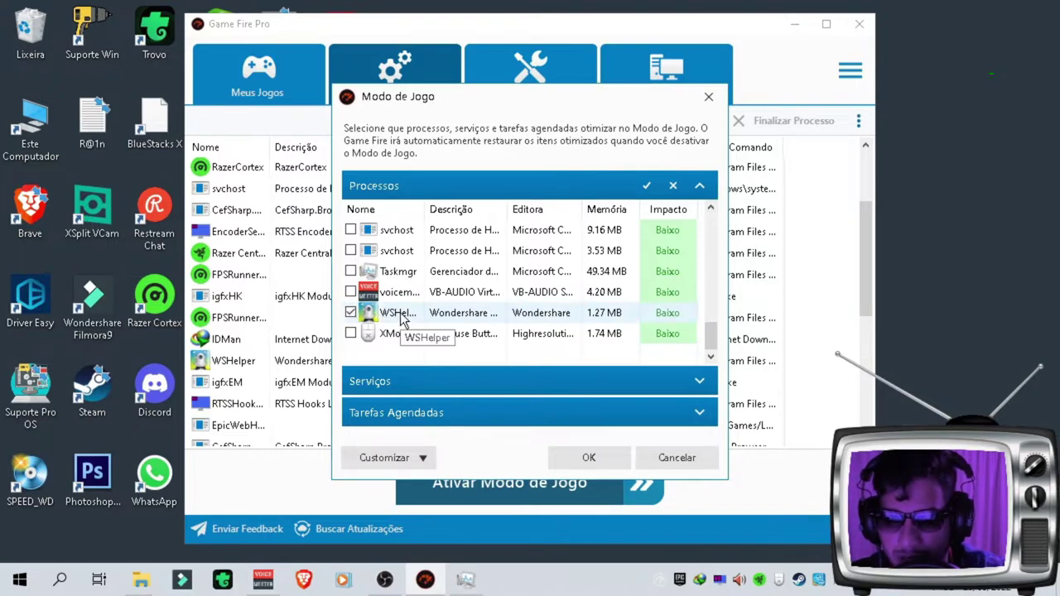
{"action": "scroll", "coordinate": [404, 318], "scroll_direction": "up", "scroll_amount": 1}
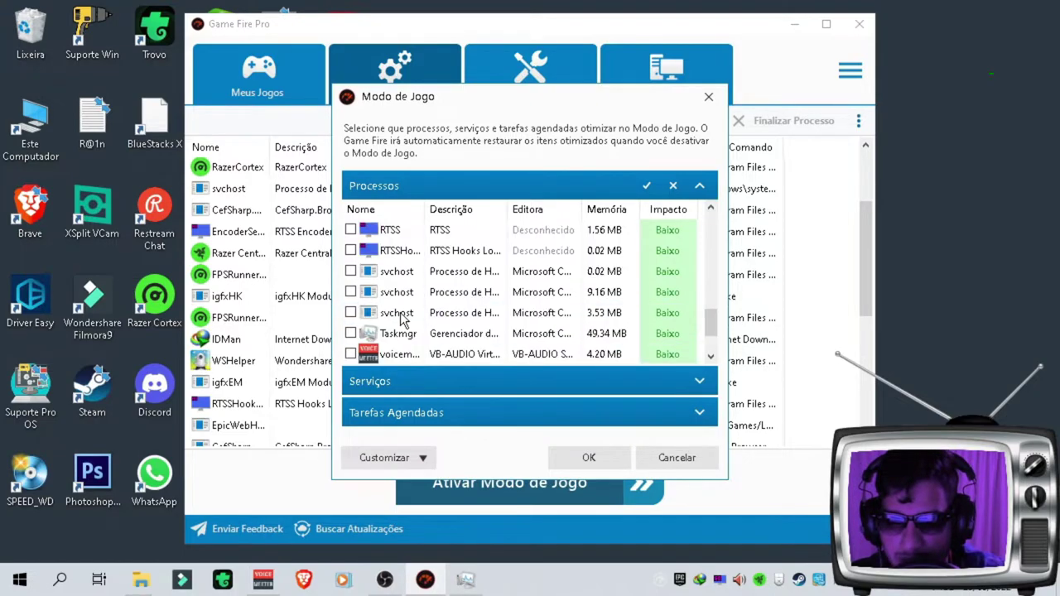
{"action": "scroll", "coordinate": [382, 319], "scroll_direction": "up", "scroll_amount": 1}
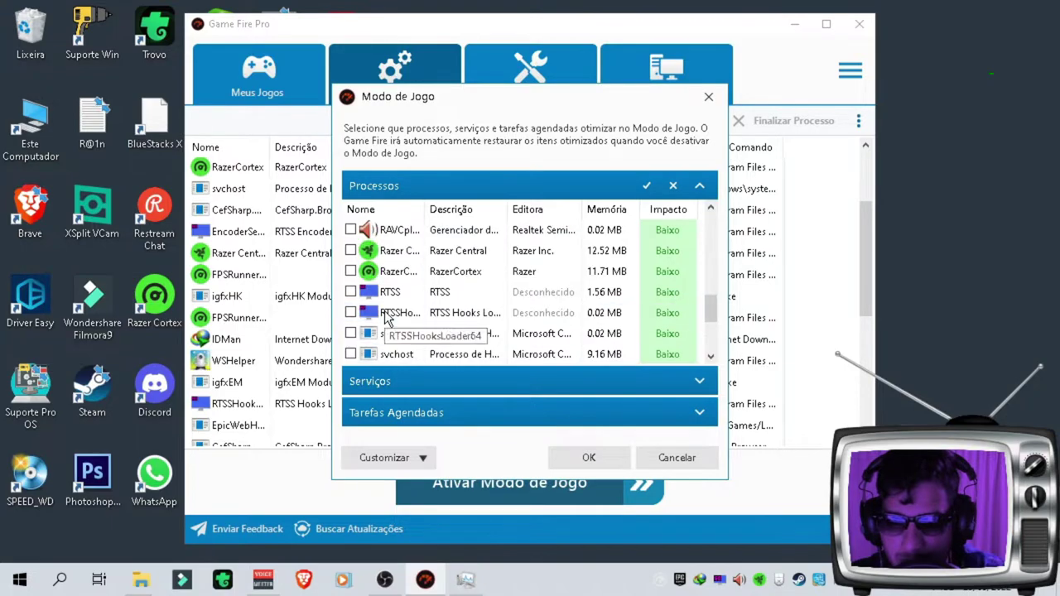
{"action": "left_click", "coordinate": [350, 271]}
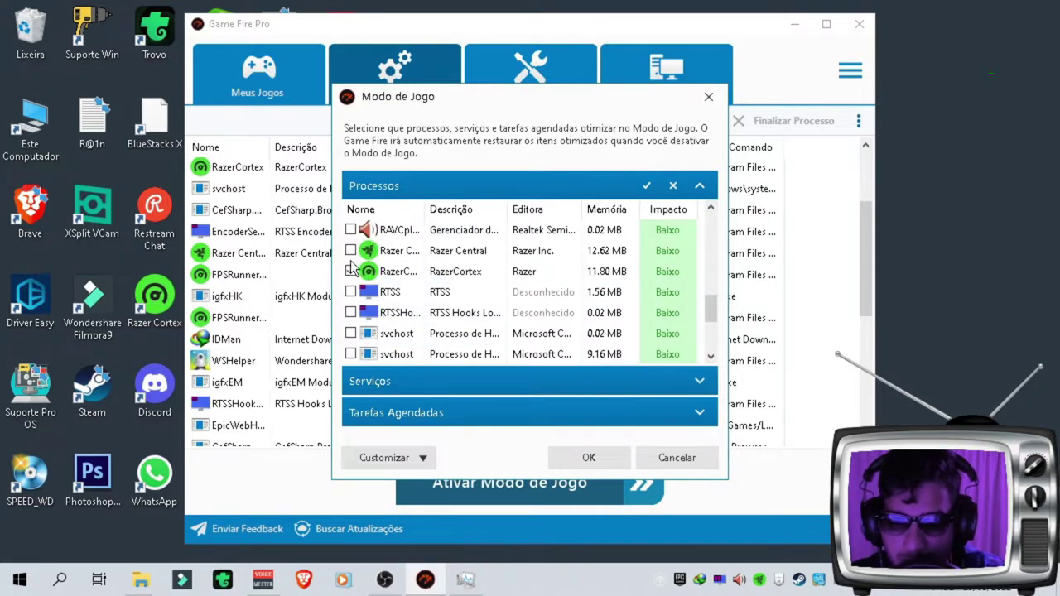
Step: Mark the two FPSRunner processes published by Razer Inc. for optimization
{"action": "scroll", "coordinate": [356, 265], "scroll_direction": "up", "scroll_amount": 2}
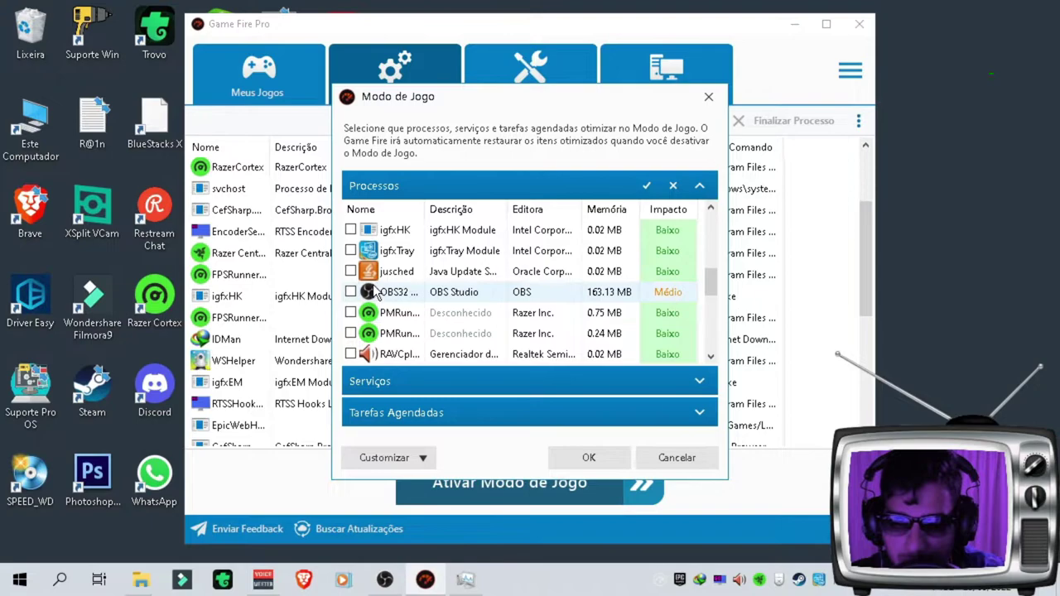
{"action": "scroll", "coordinate": [362, 275], "scroll_direction": "up", "scroll_amount": 1}
{"action": "scroll", "coordinate": [371, 308], "scroll_direction": "up", "scroll_amount": 2}
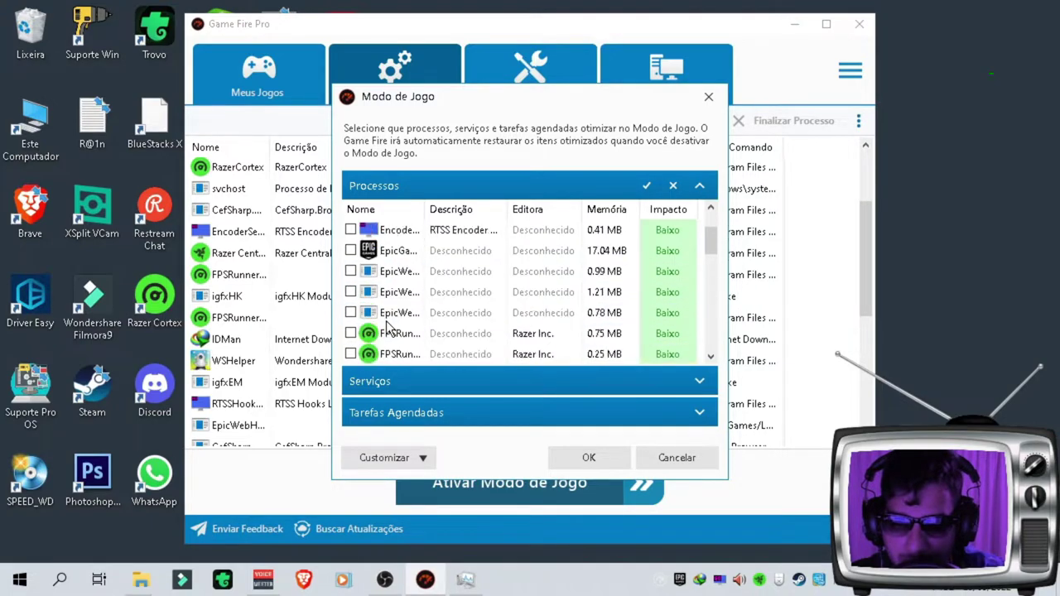
{"action": "left_click", "coordinate": [350, 333]}
Step: Mark the Epic Games process and its EpicWebHelper processes for optimization, and check the selections
{"action": "scroll", "coordinate": [364, 331], "scroll_direction": "up", "scroll_amount": 1}
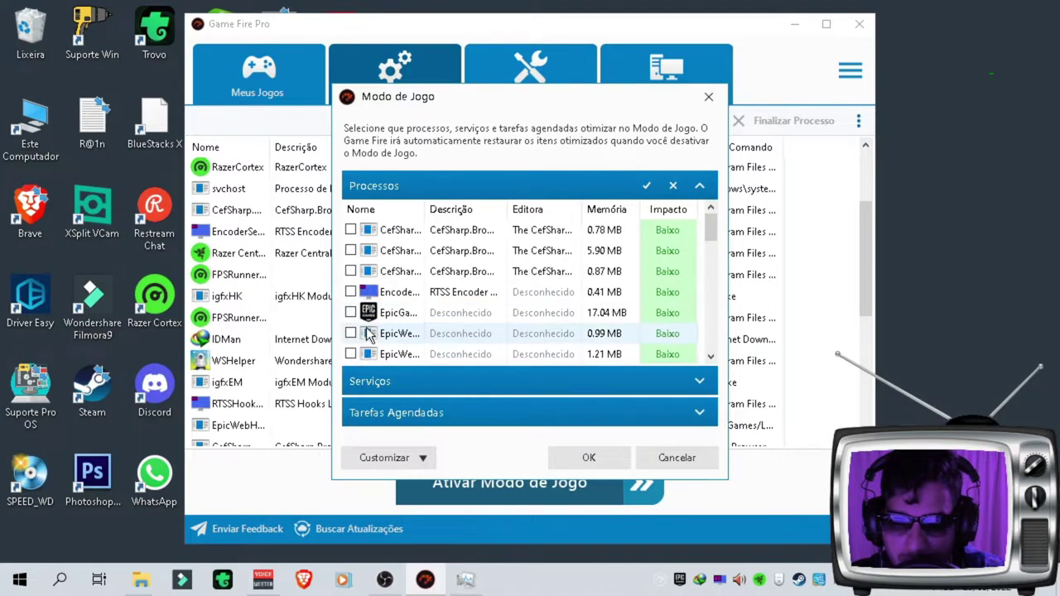
{"action": "left_click", "coordinate": [350, 313]}
{"action": "left_click", "coordinate": [351, 333]}
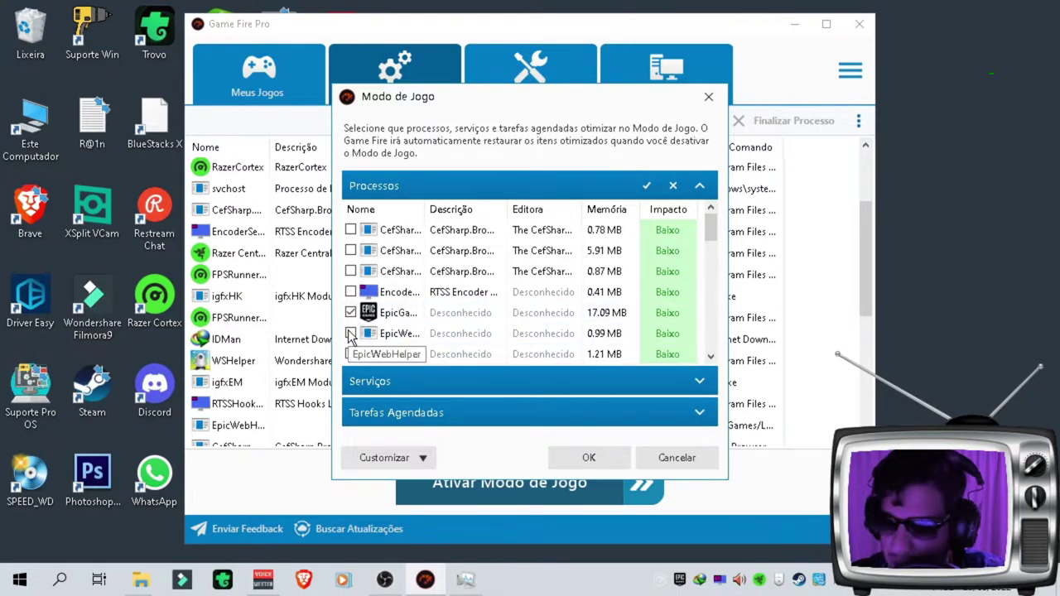
{"action": "left_click", "coordinate": [351, 354]}
{"action": "scroll", "coordinate": [373, 335], "scroll_direction": "down", "scroll_amount": 1}
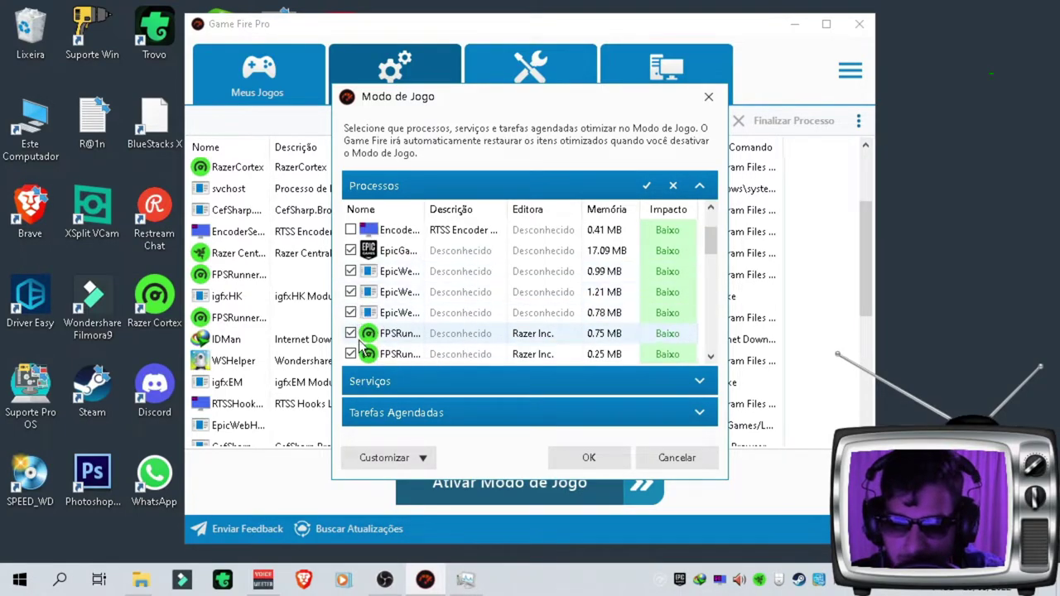
{"action": "scroll", "coordinate": [377, 335], "scroll_direction": "down", "scroll_amount": 1}
{"action": "scroll", "coordinate": [378, 338], "scroll_direction": "up", "scroll_amount": 2}
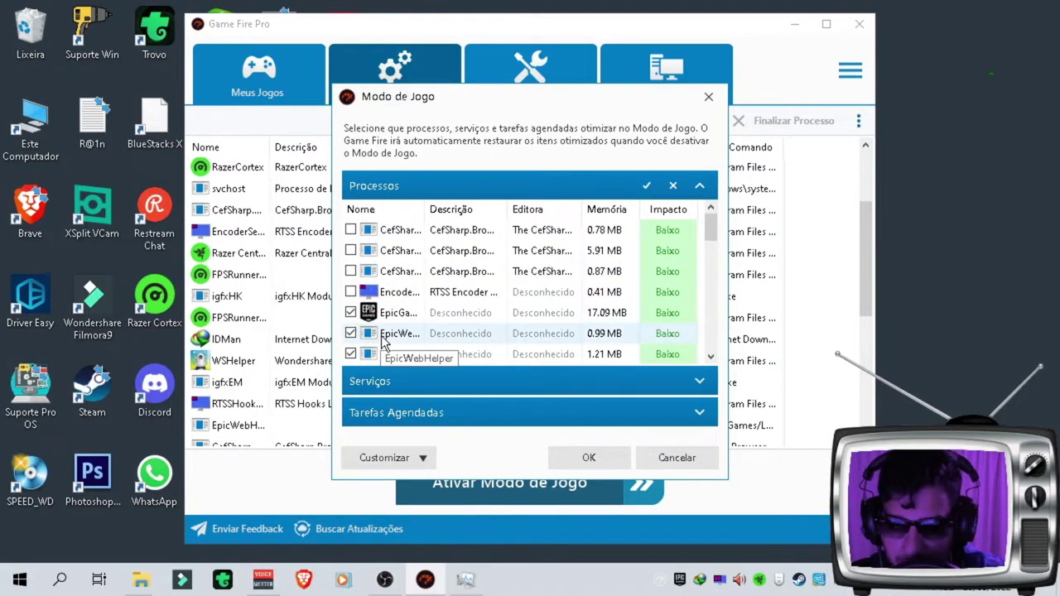
Step: Switch to Gerenciador de Tarefas, check the CPU and memory performance with the process count, and minimize it
{"action": "left_click", "coordinate": [466, 579]}
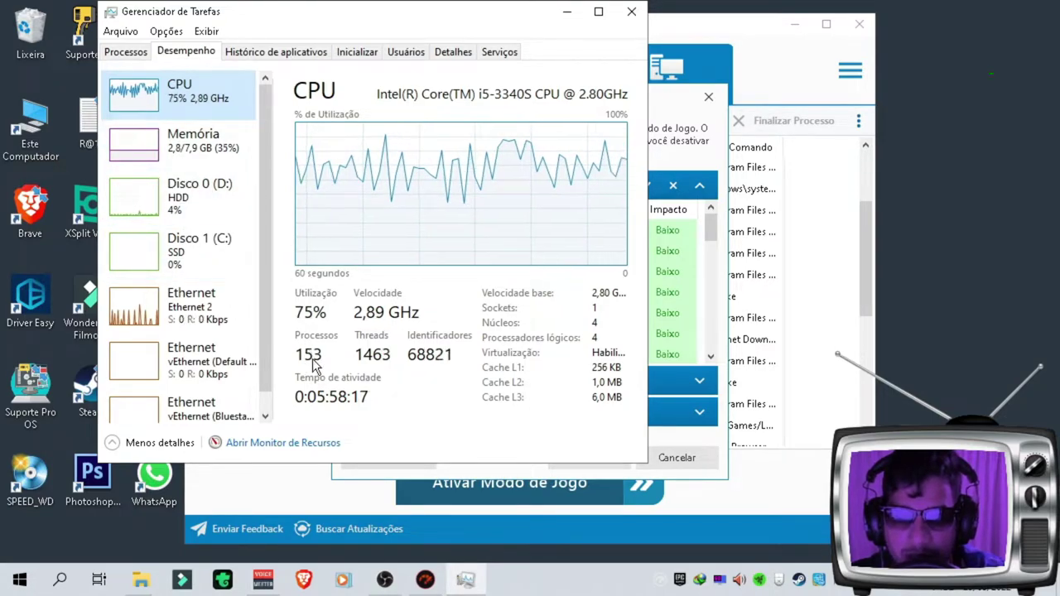
{"action": "left_click", "coordinate": [207, 154]}
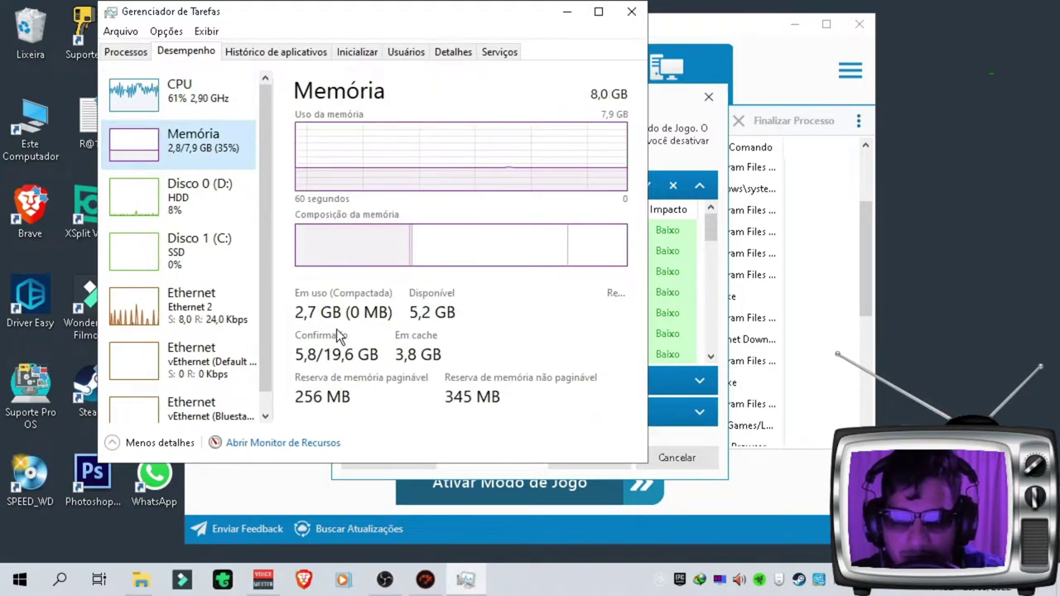
{"action": "left_click", "coordinate": [137, 102]}
{"action": "left_click", "coordinate": [567, 16]}
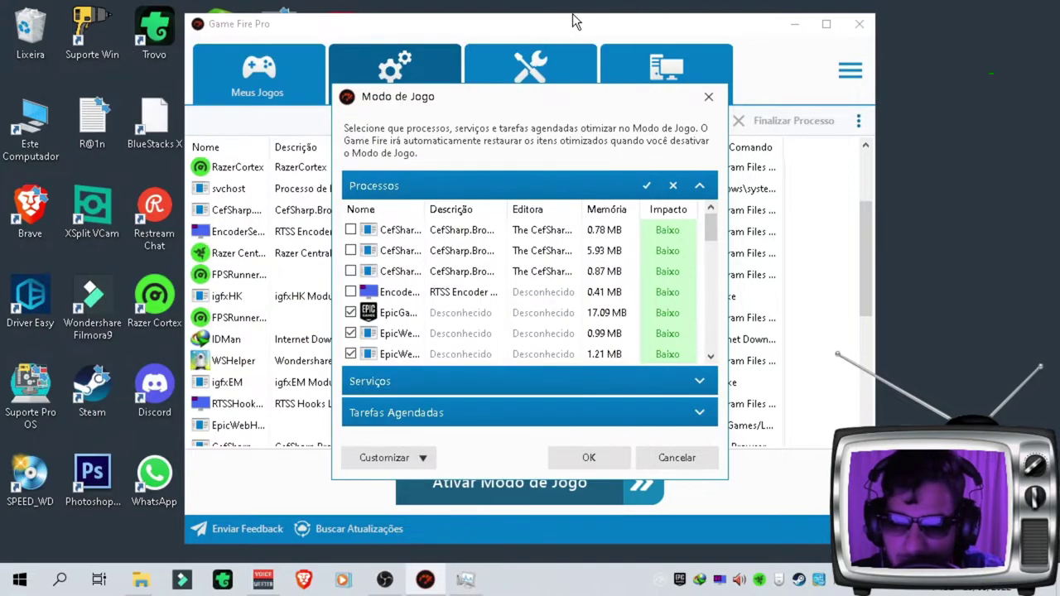
Step: Mark the RTSS Encoder Server process and the three CefSharp.BrowserSubprocess processes for optimization
{"action": "left_click", "coordinate": [351, 292]}
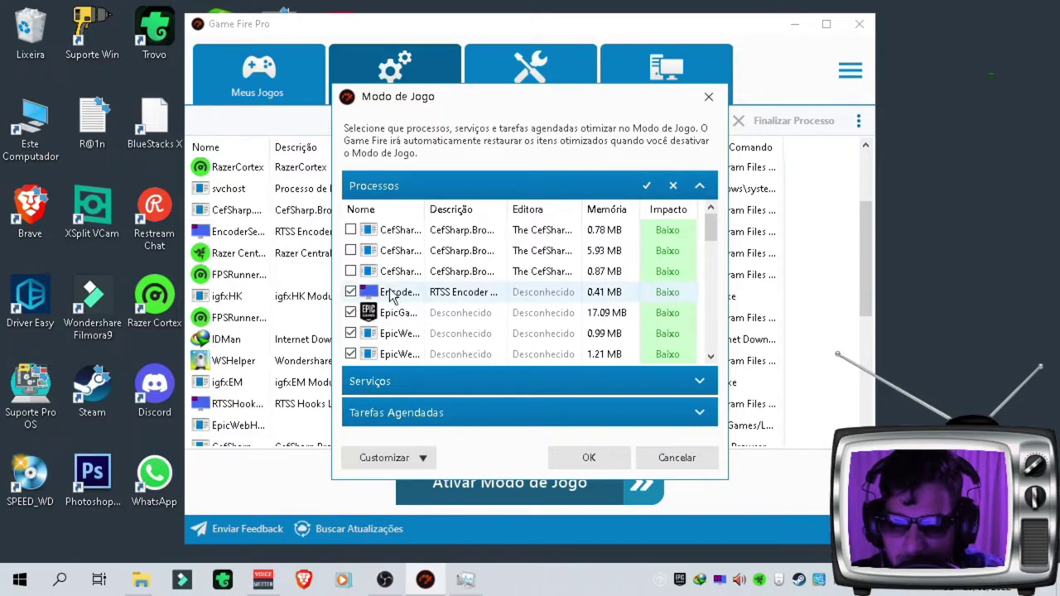
{"action": "scroll", "coordinate": [383, 298], "scroll_direction": "down", "scroll_amount": 3}
{"action": "scroll", "coordinate": [388, 302], "scroll_direction": "down", "scroll_amount": 4}
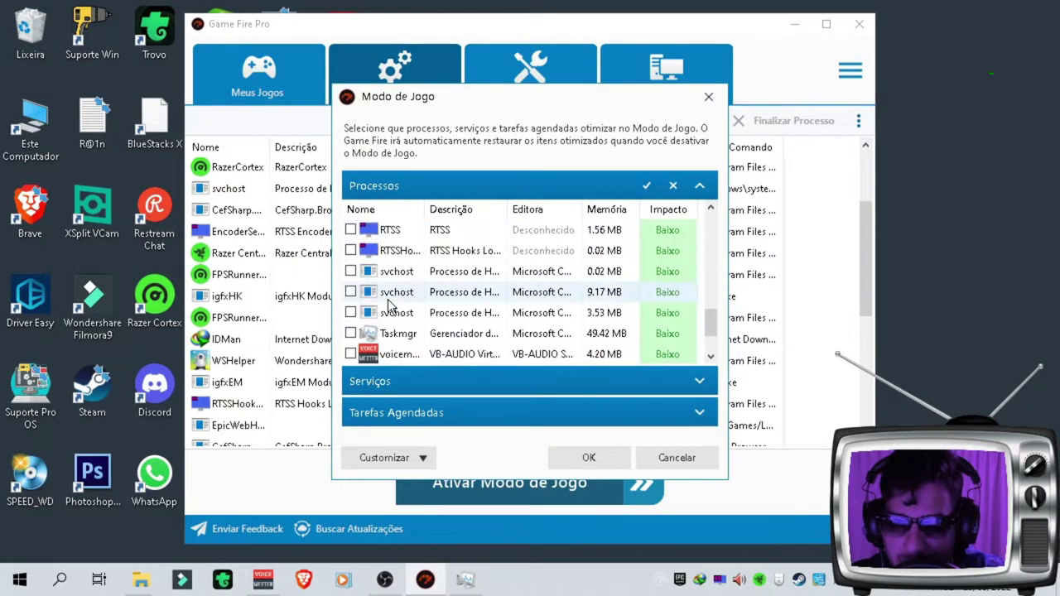
{"action": "scroll", "coordinate": [388, 305], "scroll_direction": "up", "scroll_amount": 7}
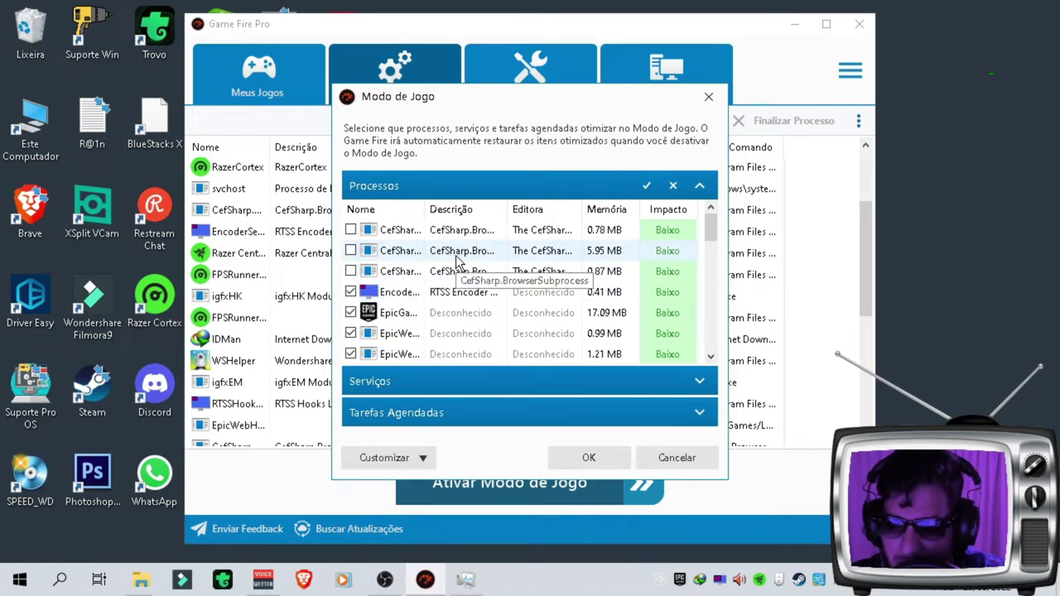
{"action": "left_click", "coordinate": [351, 250]}
{"action": "left_click", "coordinate": [350, 229]}
{"action": "left_click", "coordinate": [350, 271]}
Step: Review the process selection and customization options, and activate Modo de Jogo with the selected processes
{"action": "scroll", "coordinate": [430, 308], "scroll_direction": "down", "scroll_amount": 5}
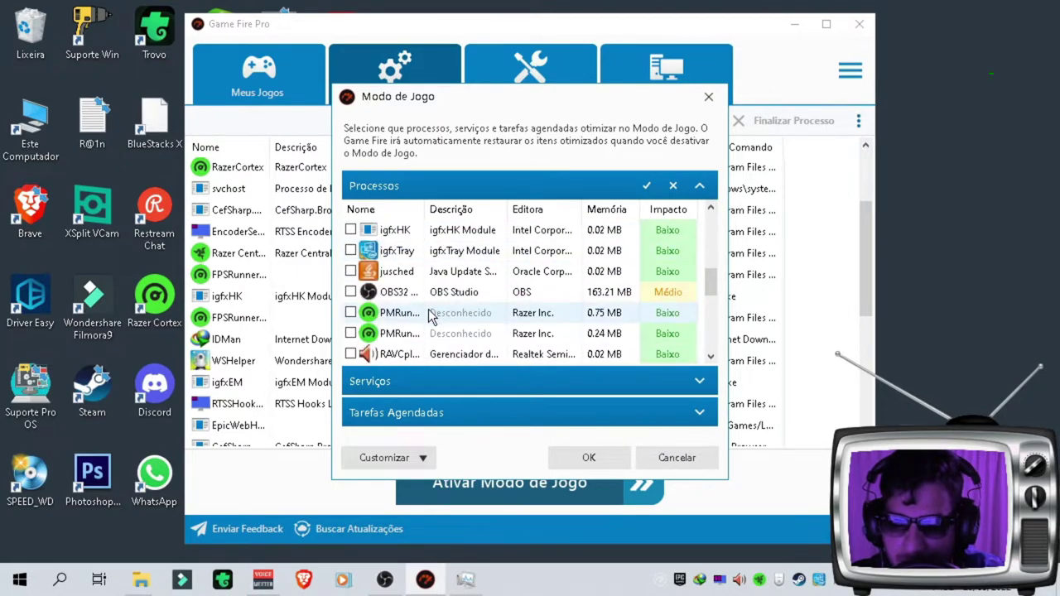
{"action": "scroll", "coordinate": [434, 319], "scroll_direction": "down", "scroll_amount": 5}
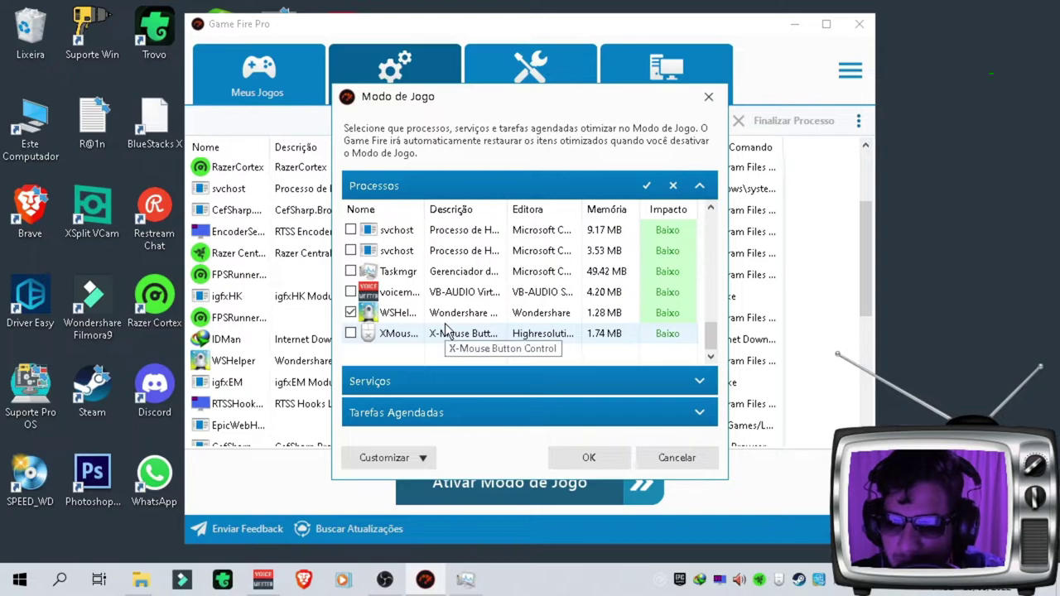
{"action": "left_click", "coordinate": [418, 458]}
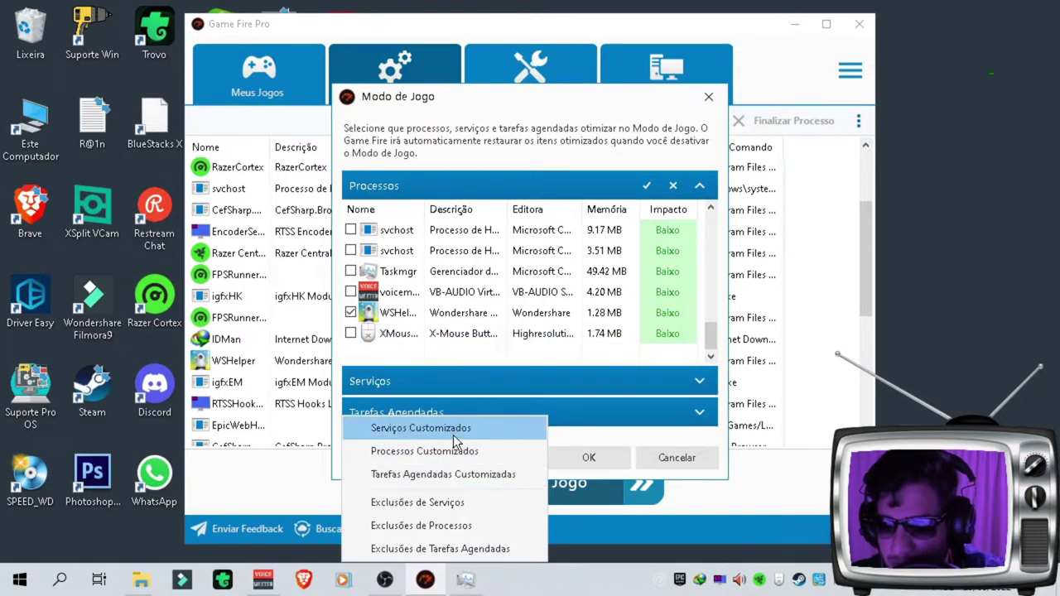
{"action": "left_click", "coordinate": [578, 439]}
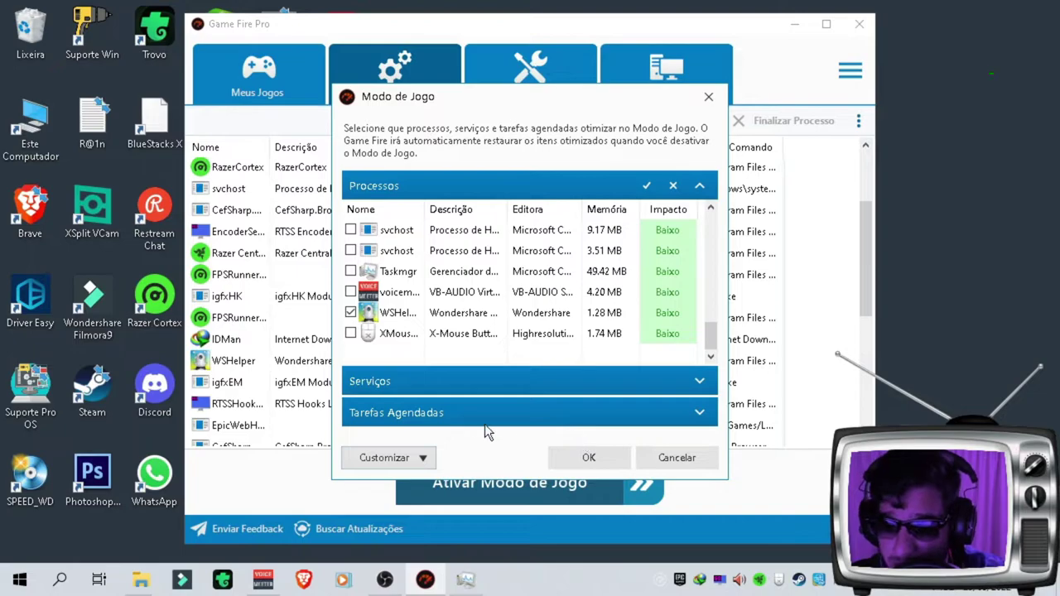
{"action": "scroll", "coordinate": [464, 336], "scroll_direction": "up", "scroll_amount": 6}
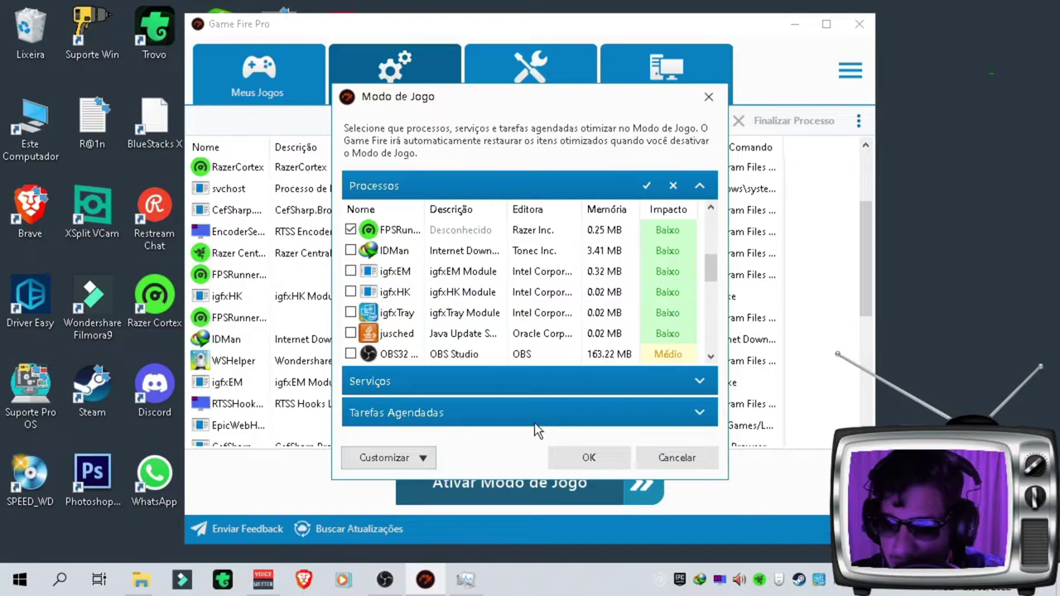
{"action": "left_click", "coordinate": [574, 455]}
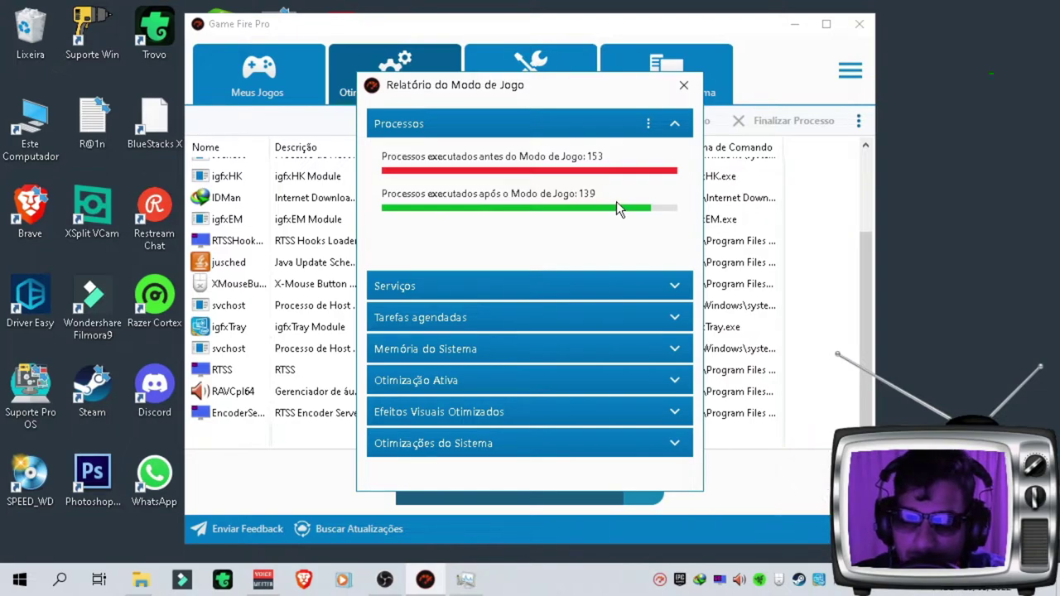
Step: Compare the process count in Gerenciador de Tarefas with the Relatório do Modo de Jogo, and close the report
{"action": "left_click", "coordinate": [477, 586]}
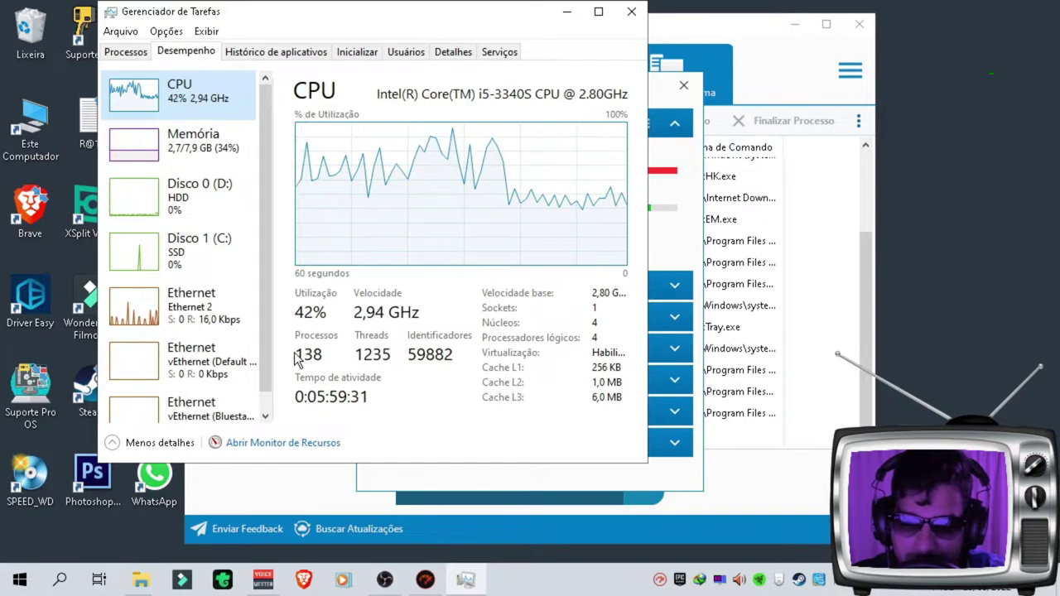
{"action": "left_click", "coordinate": [672, 236]}
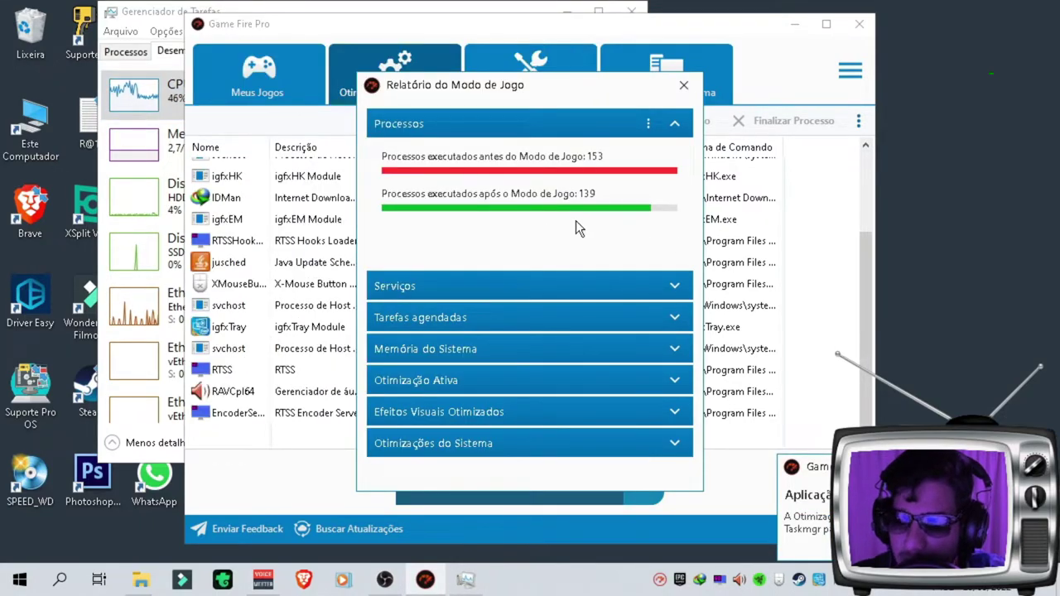
{"action": "left_click", "coordinate": [681, 96]}
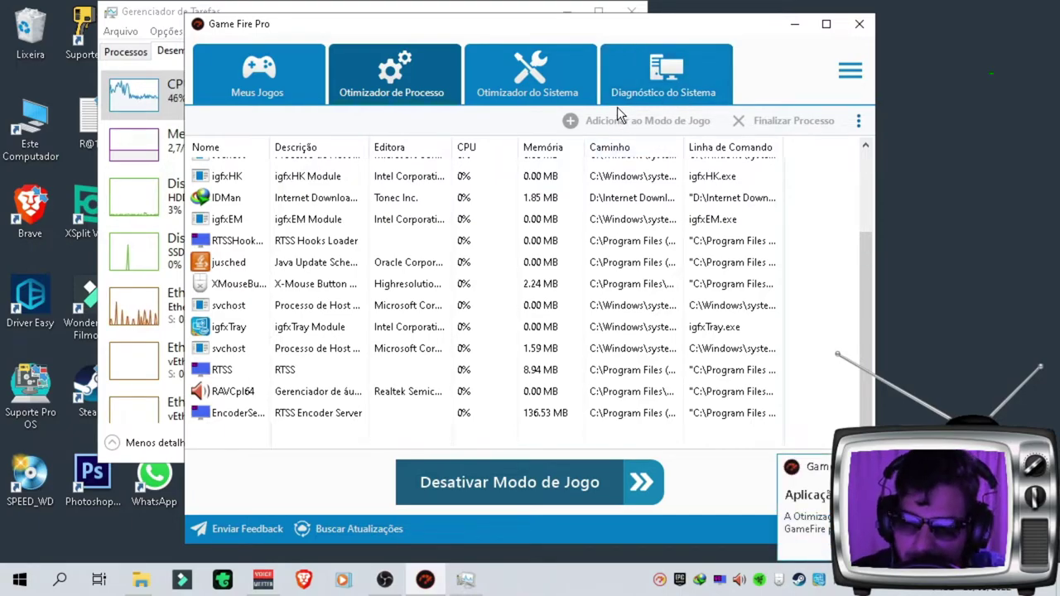
Step: Examine the Sistema optimizations in Otimizador do Sistema, including Prefetch do Sistema, Desligamento do Sistema and CPU Reservada
{"action": "left_click", "coordinate": [563, 93]}
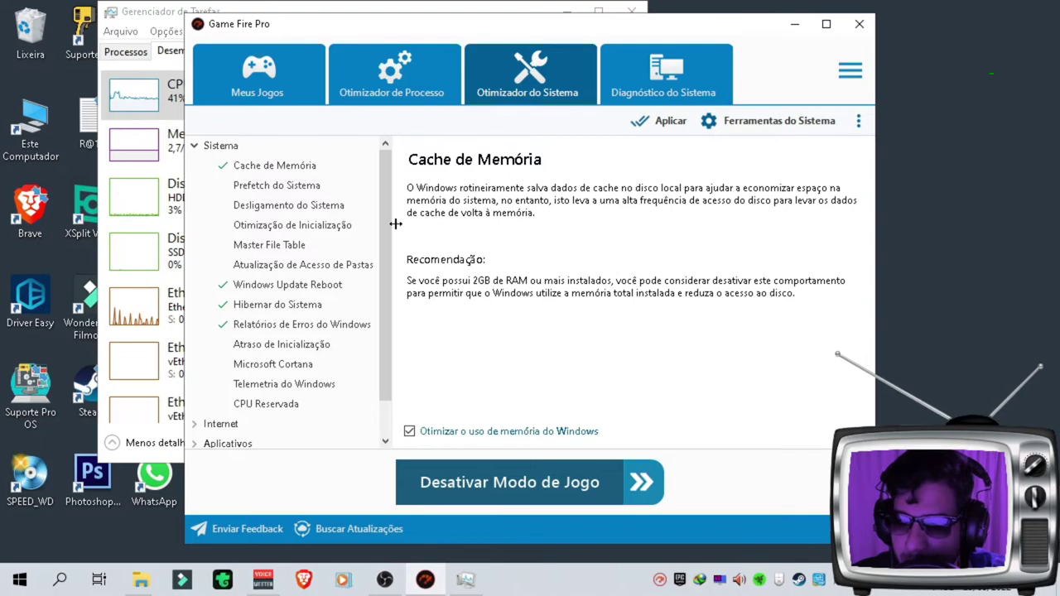
{"action": "left_click", "coordinate": [271, 193]}
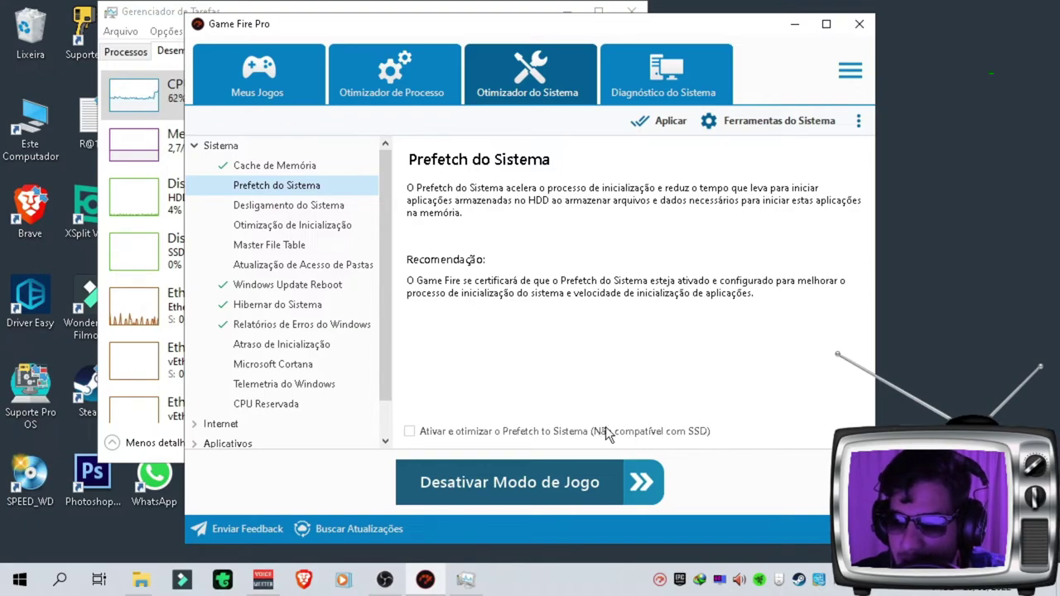
{"action": "left_click", "coordinate": [273, 208]}
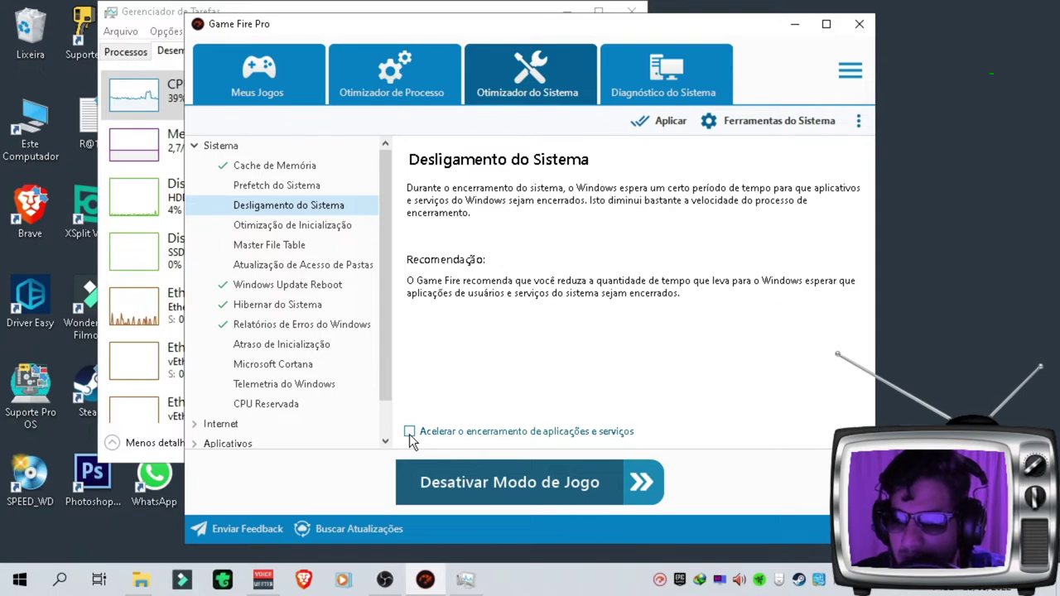
{"action": "left_click", "coordinate": [269, 404]}
{"action": "scroll", "coordinate": [274, 418], "scroll_direction": "down", "scroll_amount": 1}
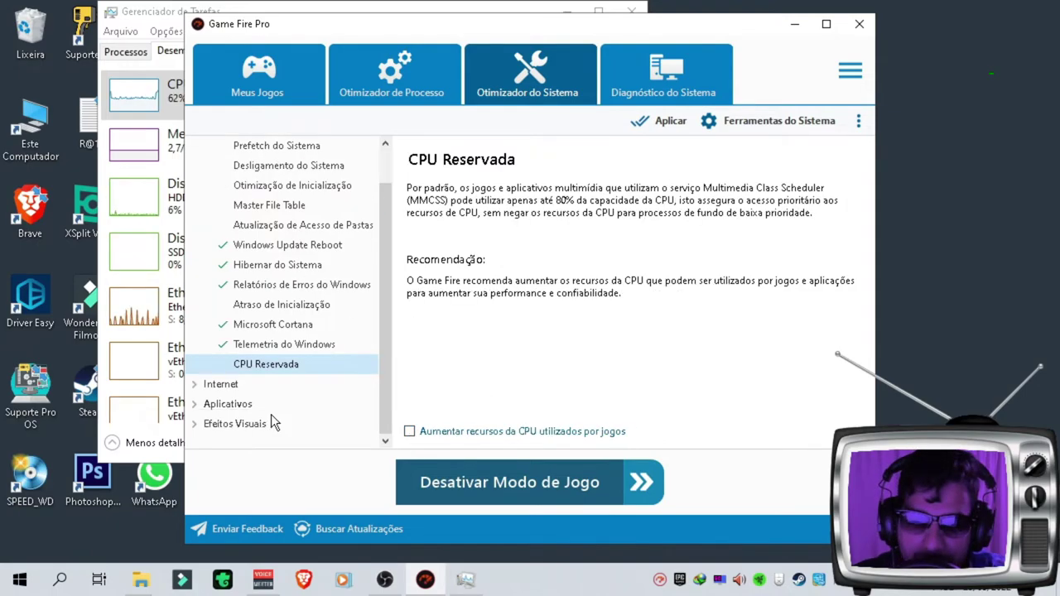
Step: Review the Internet, Aplicativos and Efeitos Visuais optimizations, and apply the selected system optimizations
{"action": "left_click", "coordinate": [220, 386]}
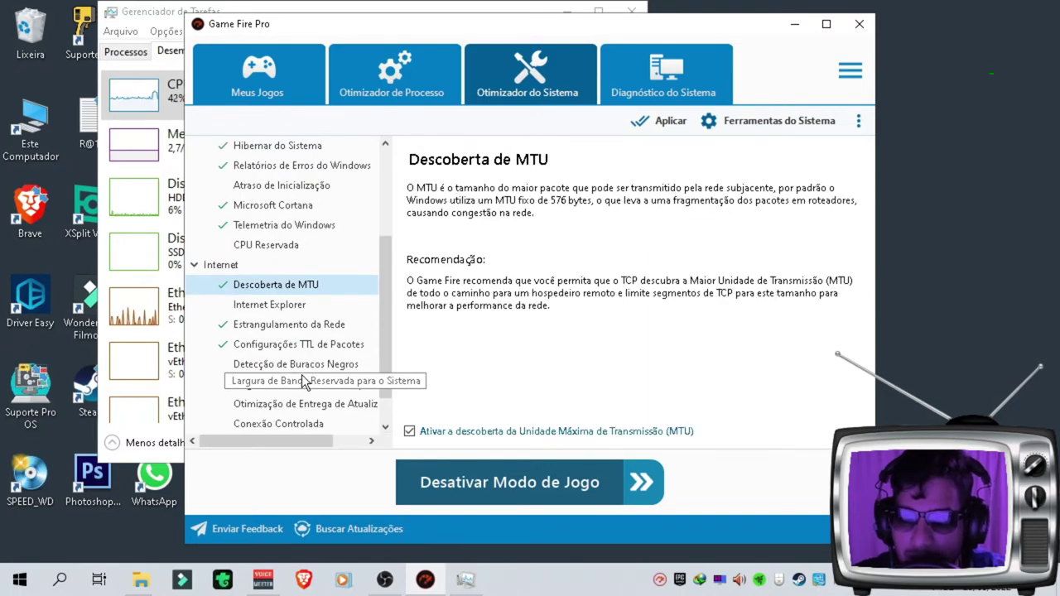
{"action": "scroll", "coordinate": [311, 385], "scroll_direction": "down", "scroll_amount": 1}
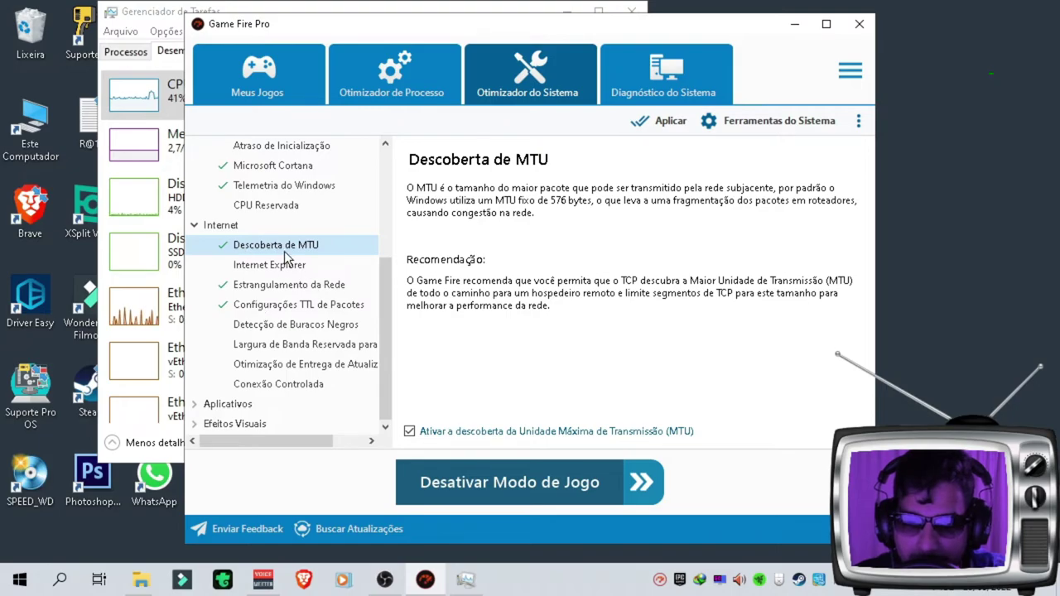
{"action": "left_click", "coordinate": [231, 404]}
{"action": "left_click", "coordinate": [233, 424]}
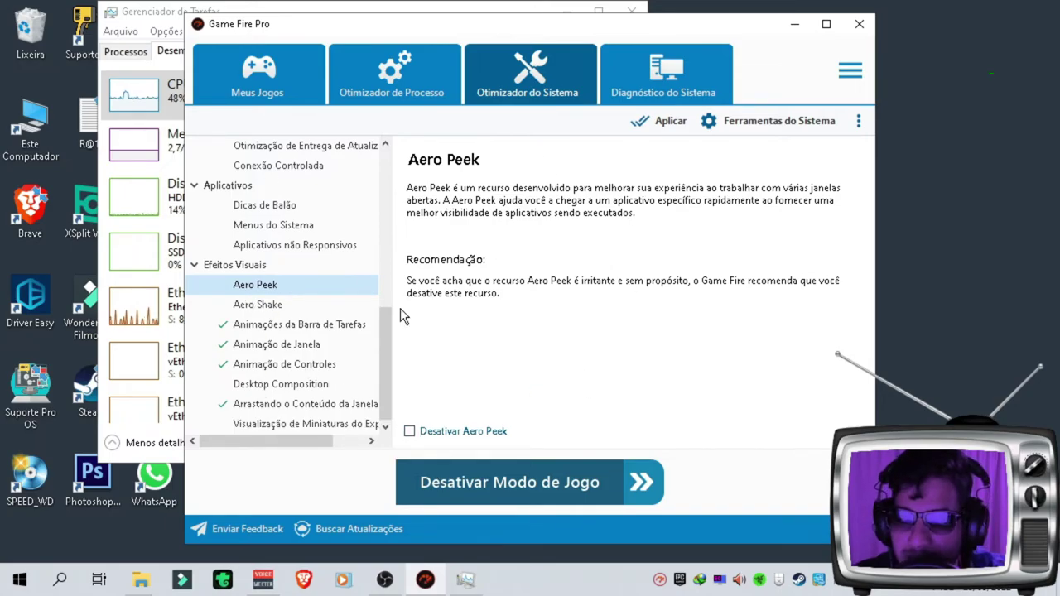
{"action": "left_click", "coordinate": [659, 121]}
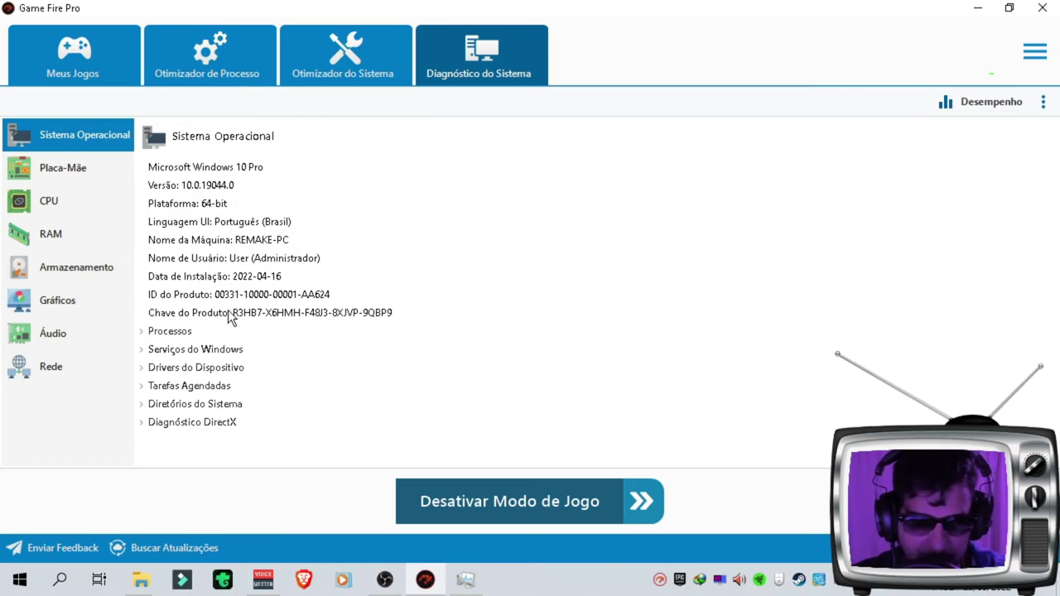
Step: Examine the motherboard, network, CPU and operating system details in Diagnóstico do Sistema
{"action": "left_click", "coordinate": [63, 168]}
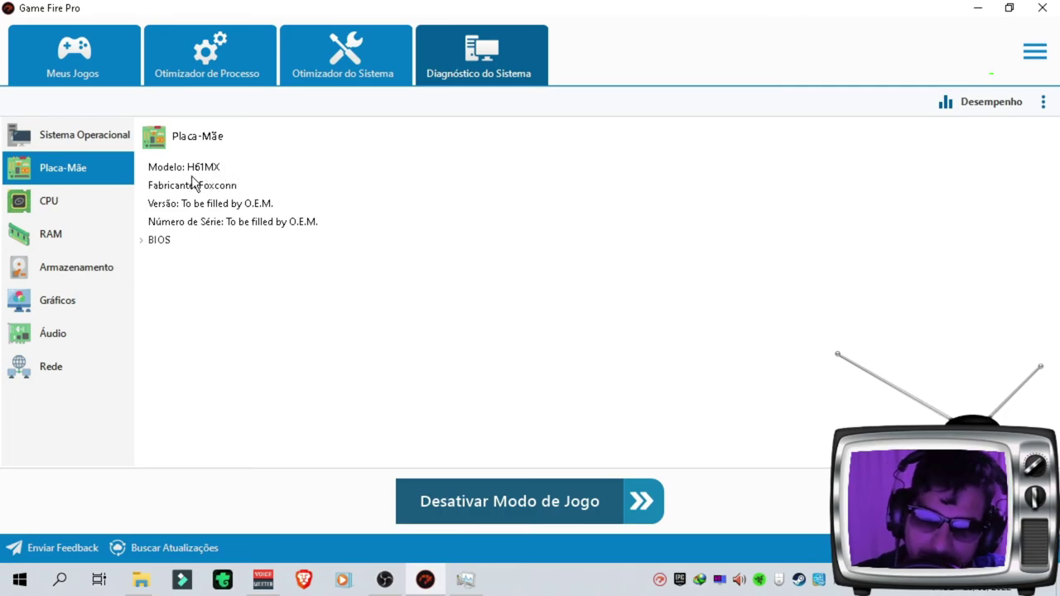
{"action": "key", "text": "End"}
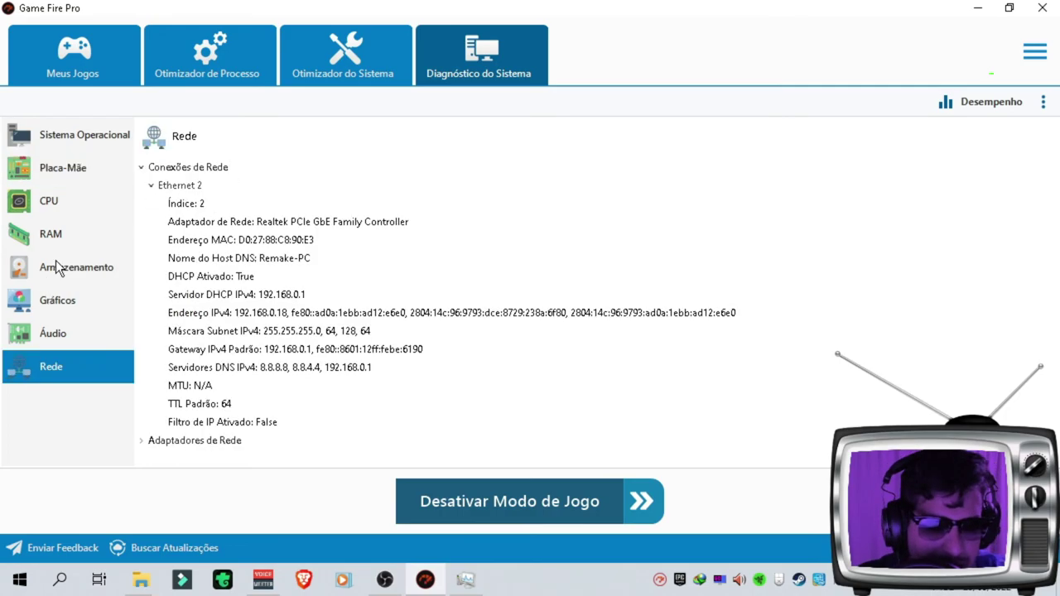
{"action": "left_click", "coordinate": [42, 207]}
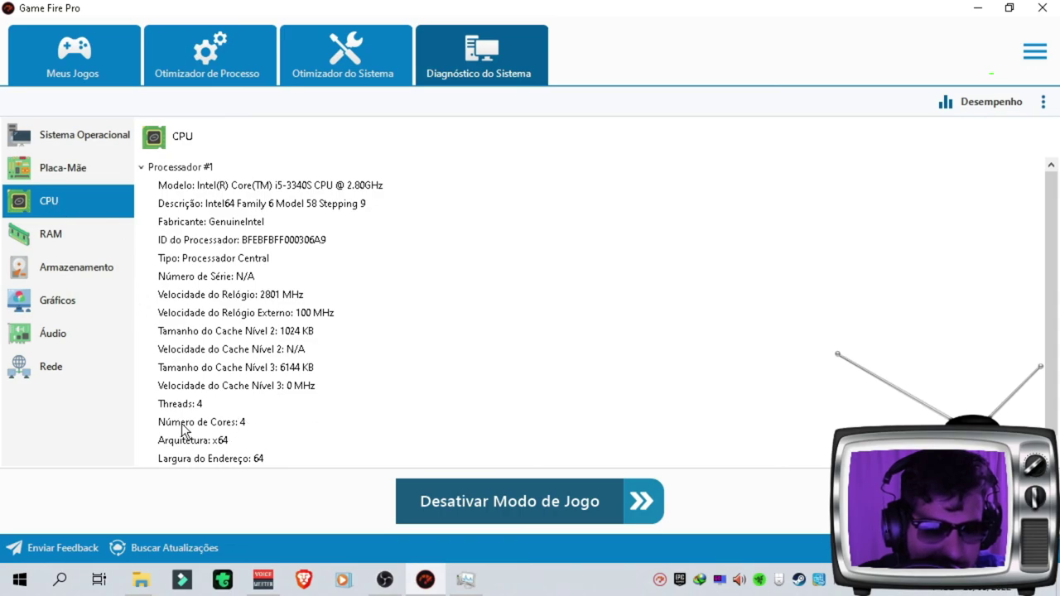
{"action": "scroll", "coordinate": [273, 431], "scroll_direction": "down", "scroll_amount": 1}
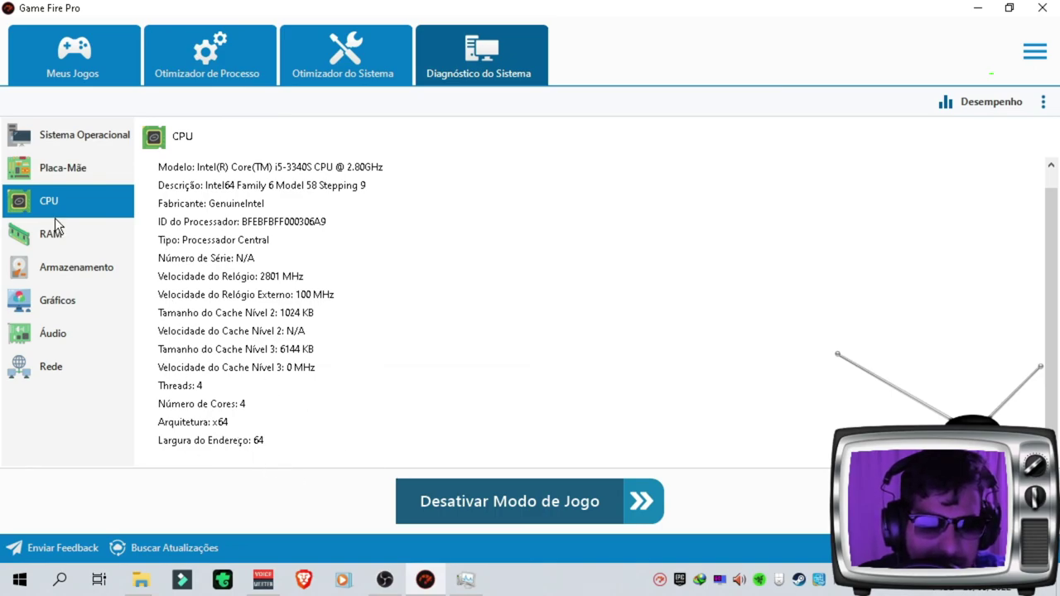
{"action": "left_click", "coordinate": [66, 179]}
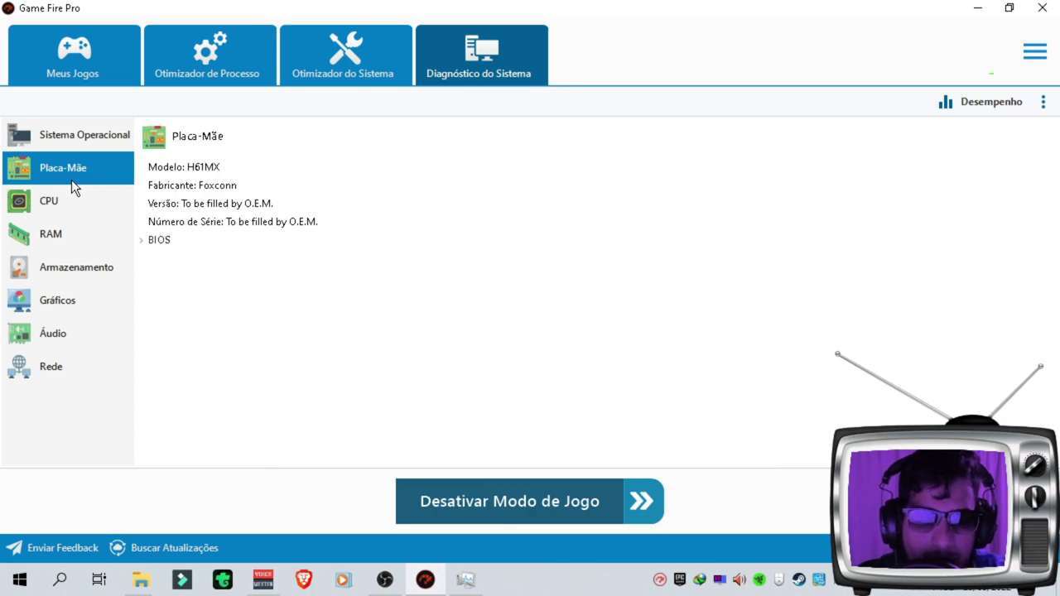
{"action": "left_click", "coordinate": [79, 133]}
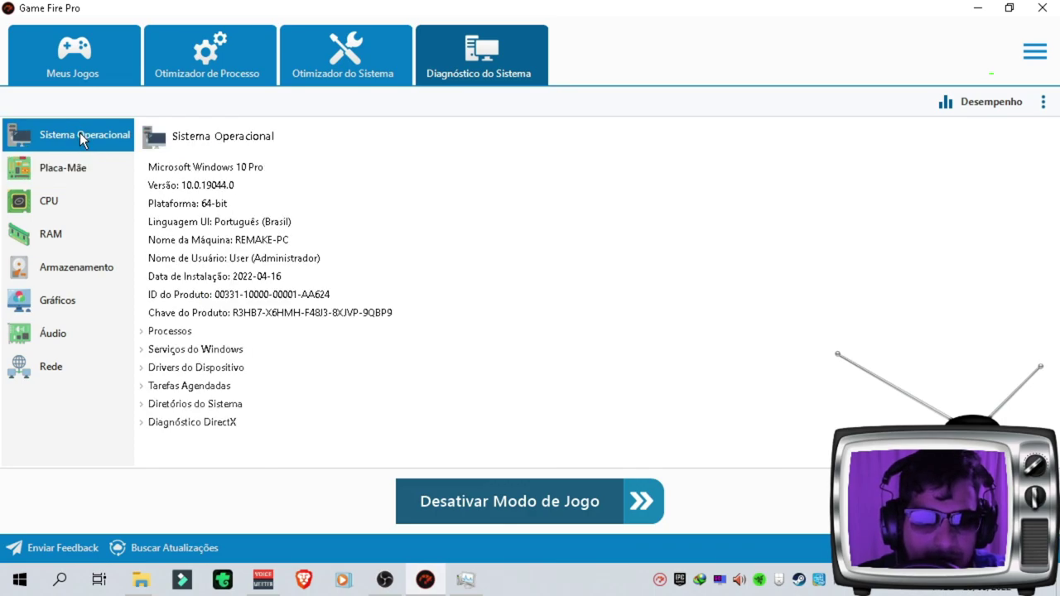